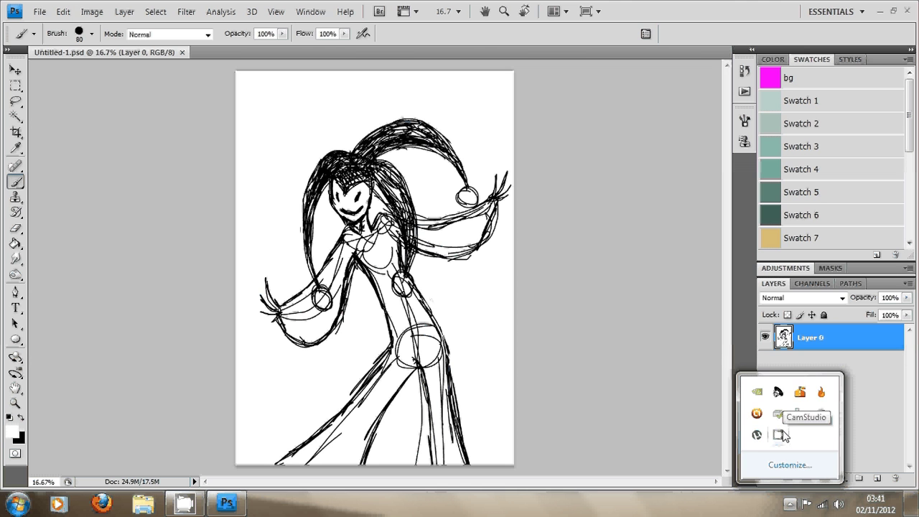
pyautogui.rightClick(779, 436)
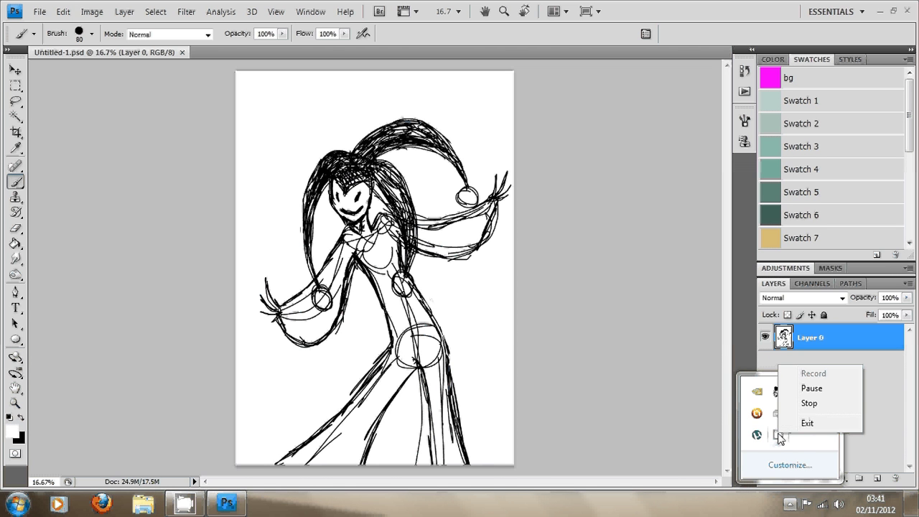
pyautogui.click(774, 437)
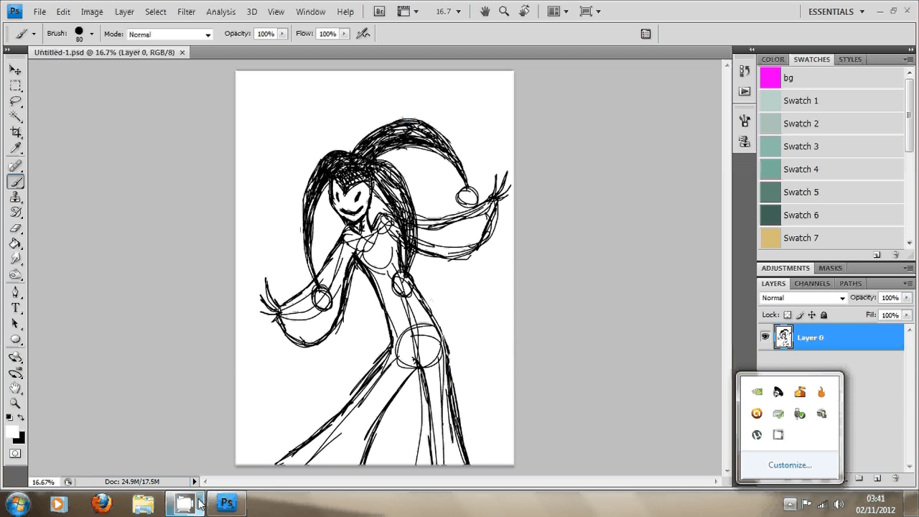
# - Darken the sketch on Layer 0 with Levels, setting the midtones to 0.31 and raising the black input level
pyautogui.click(40, 13)
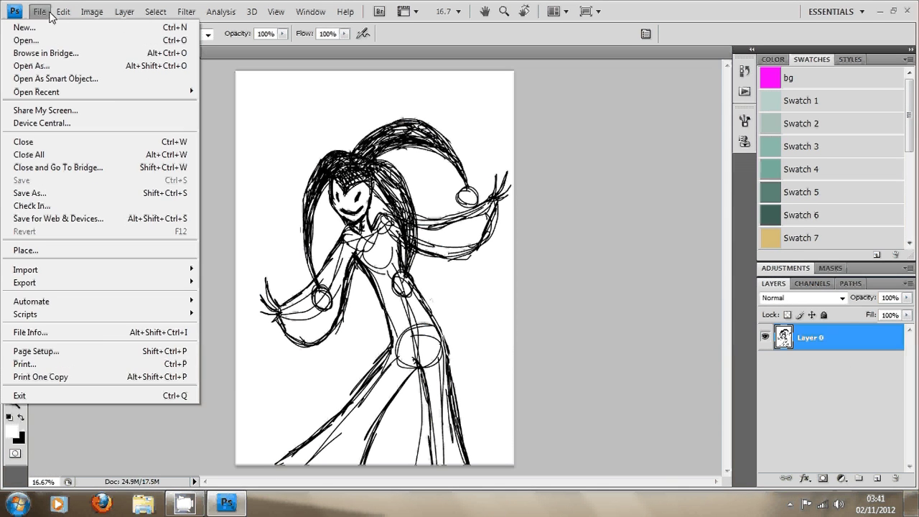
pyautogui.moveTo(57, 18)
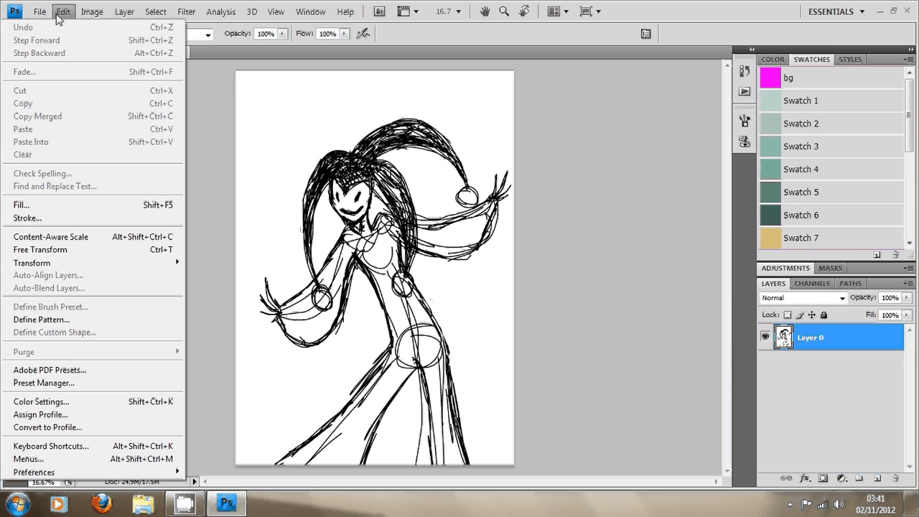
pyautogui.moveTo(92, 12)
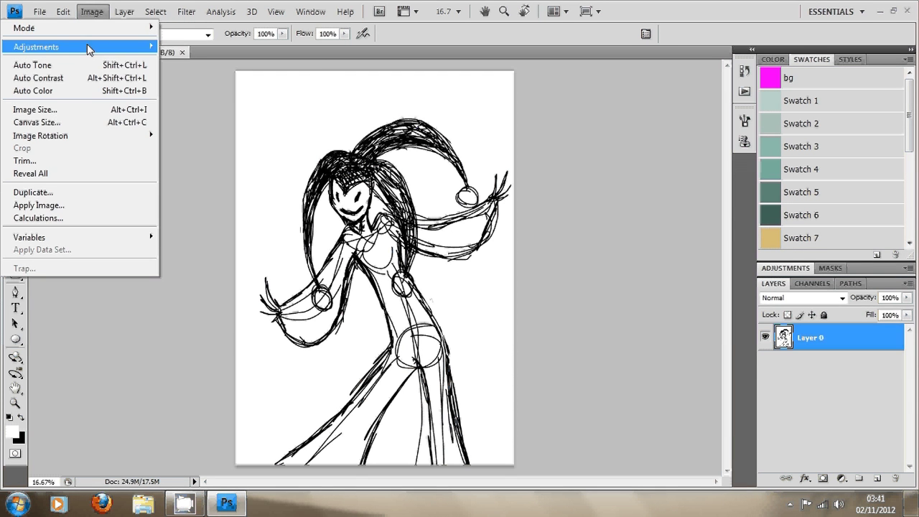
pyautogui.moveTo(88, 47)
pyautogui.click(189, 61)
pyautogui.moveTo(110, 191); pyautogui.dragTo(196, 195)
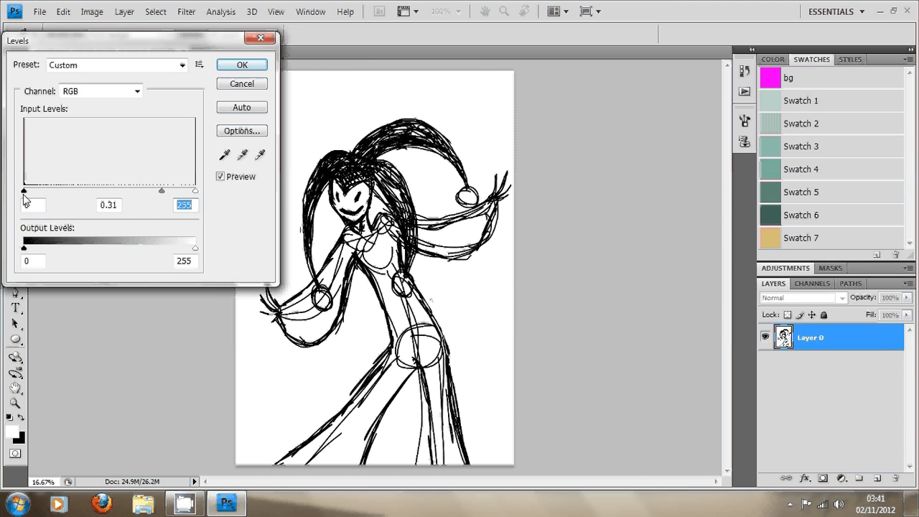
pyautogui.moveTo(25, 192); pyautogui.dragTo(67, 194)
pyautogui.click(241, 65)
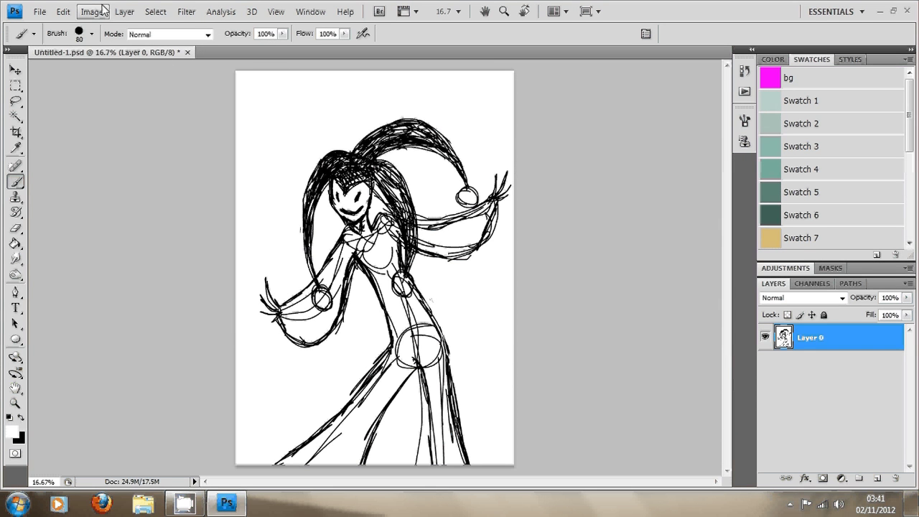
# - Duplicate Layer 0, keeping the default copy name
pyautogui.rightClick(855, 347)
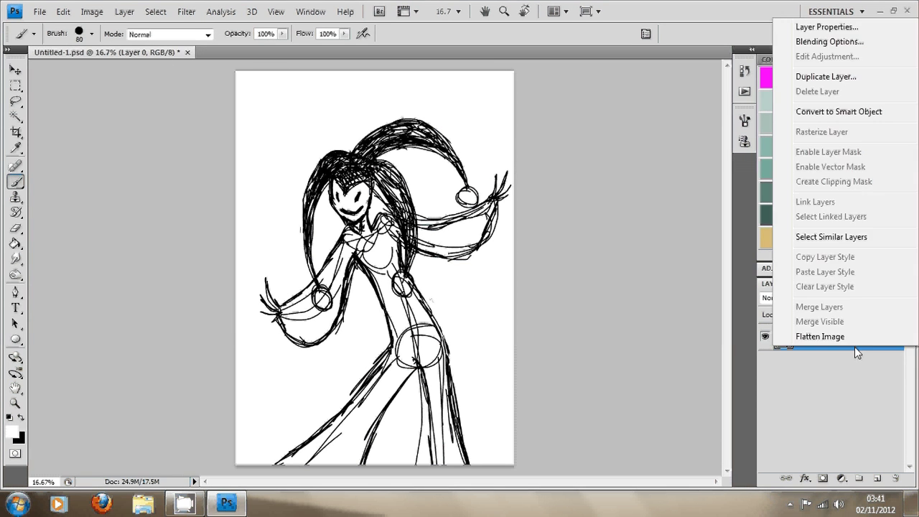
pyautogui.click(826, 76)
pyautogui.click(582, 154)
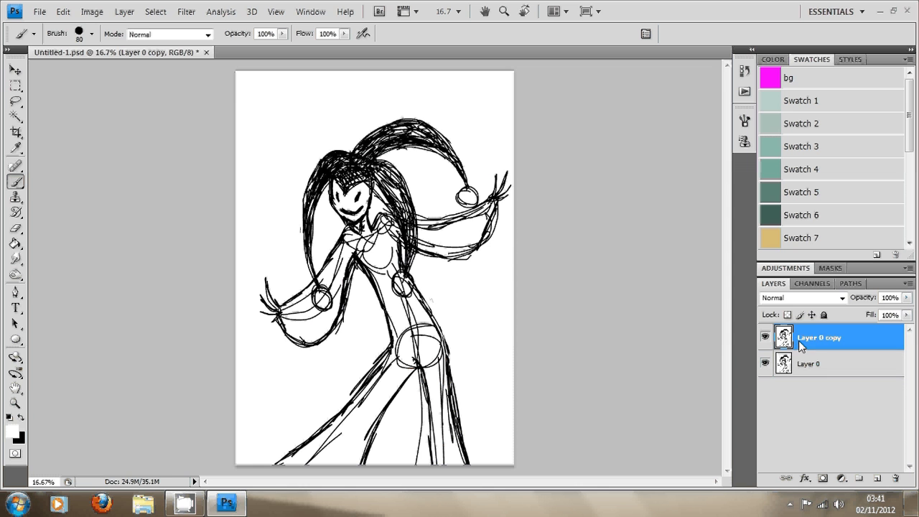
# - Open the Color Range selection for the duplicated sketch layer
pyautogui.click(94, 15)
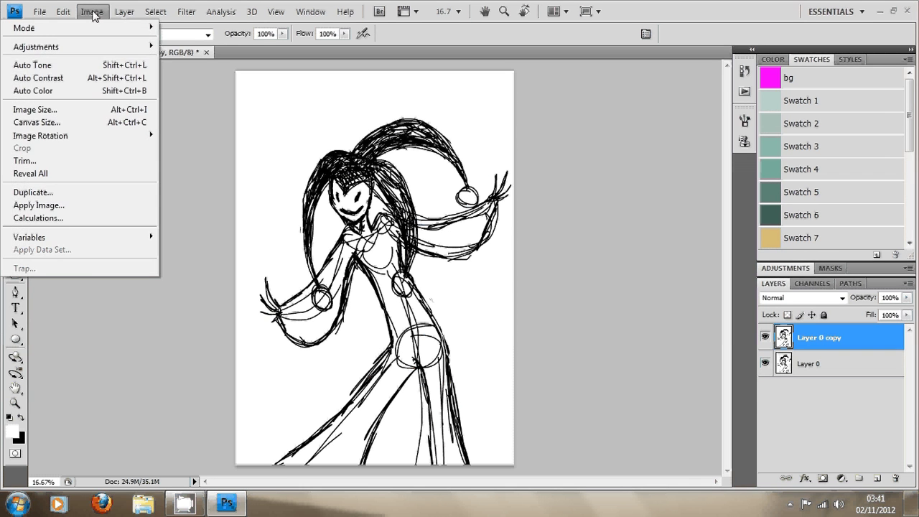
pyautogui.moveTo(156, 14)
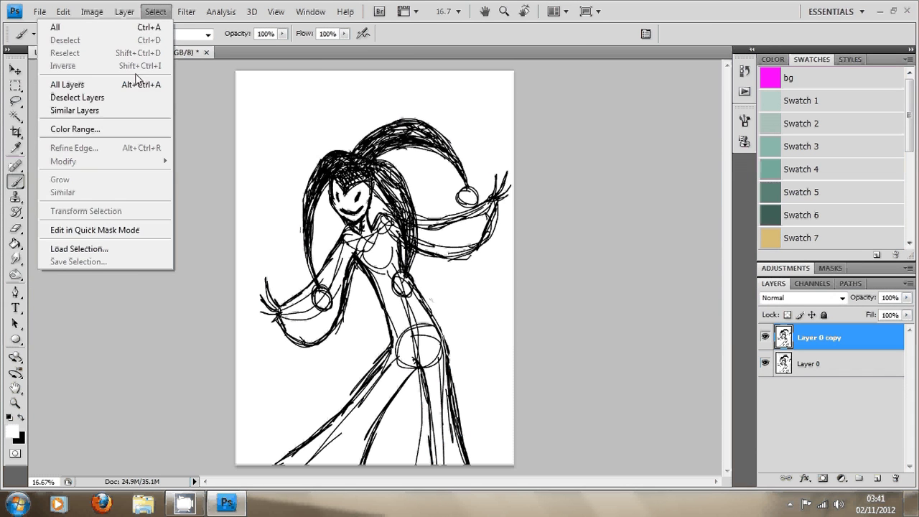
pyautogui.click(131, 129)
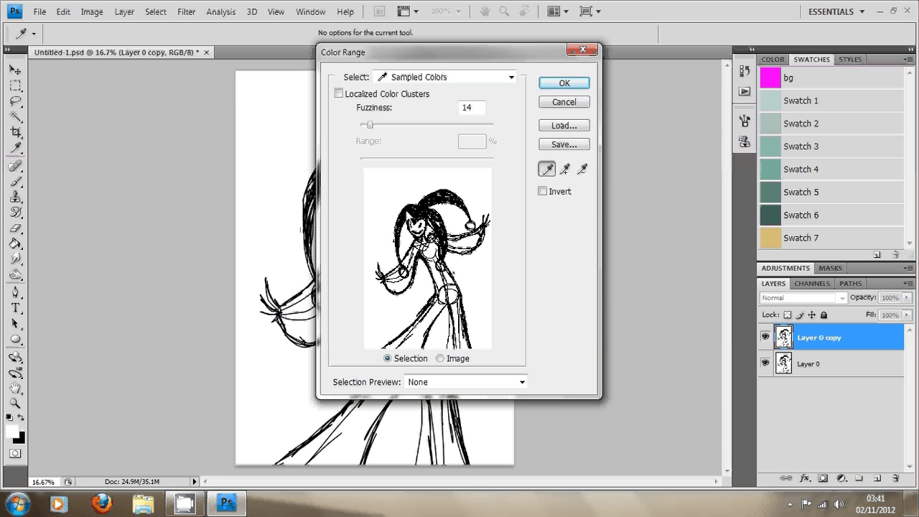
# - Try sampling the black lines and the white background with the Color Range selection inverted, and switch the inversion off
pyautogui.click(407, 219)
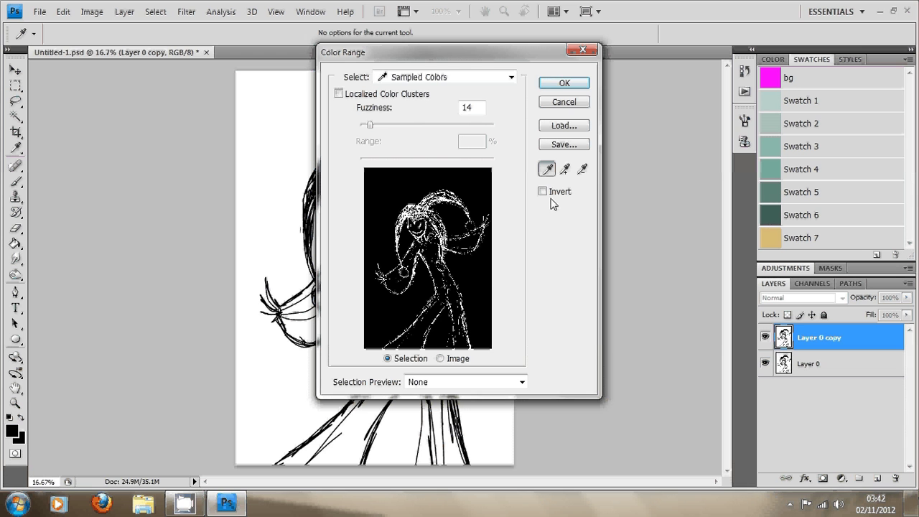
pyautogui.click(374, 185)
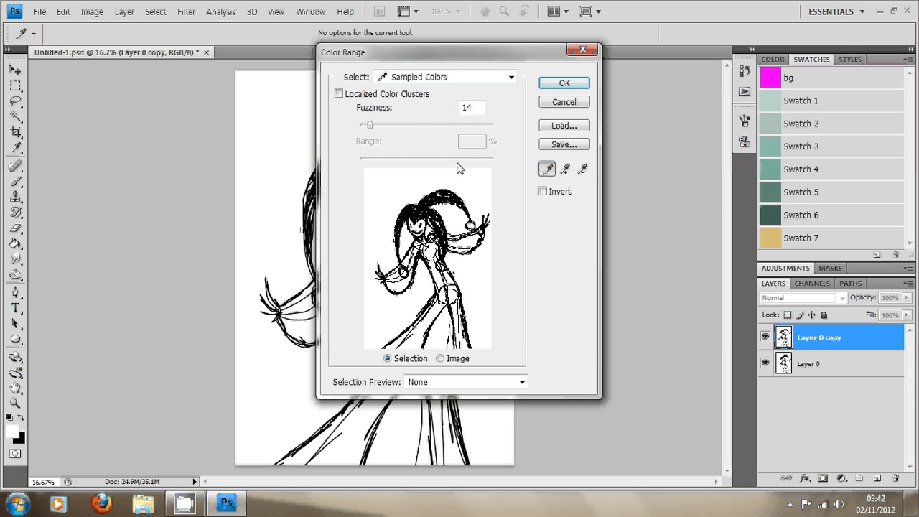
pyautogui.click(543, 192)
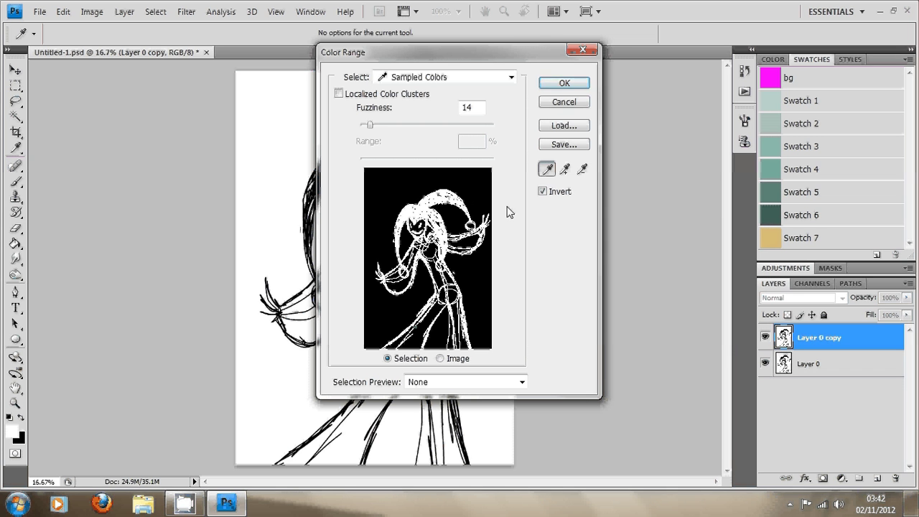
pyautogui.click(407, 218)
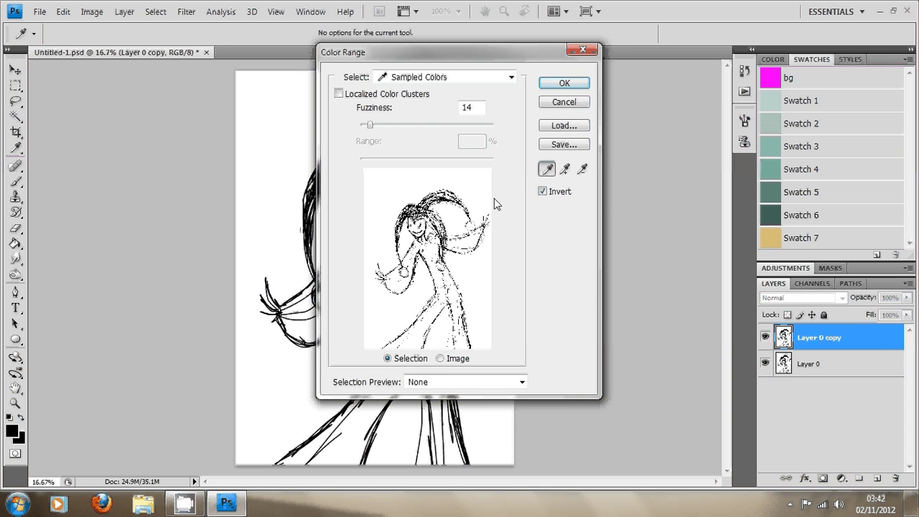
pyautogui.click(543, 192)
# - Sample the white background, lower the fuzziness slightly and apply the Color Range selection
pyautogui.click(409, 182)
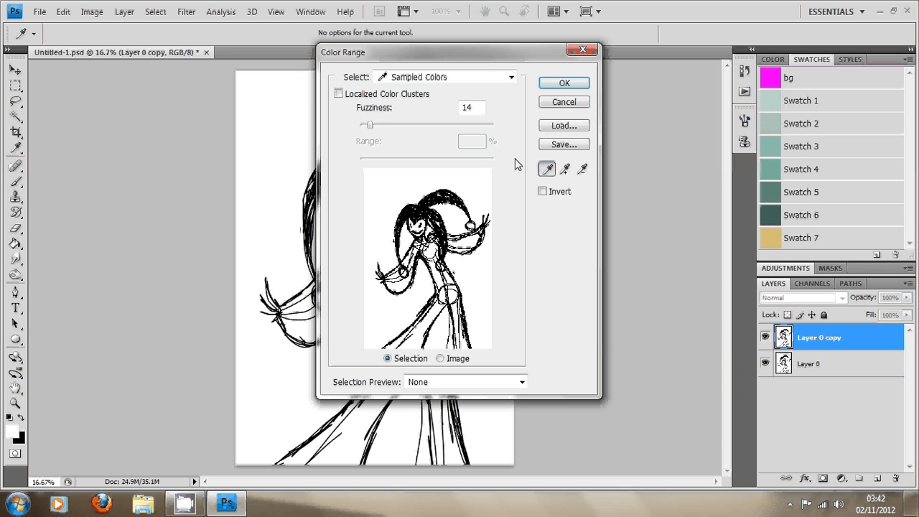
pyautogui.moveTo(369, 125)
pyautogui.mouseDown()
pyautogui.moveTo(421, 128)
pyautogui.moveTo(364, 143)
pyautogui.mouseUp()
pyautogui.click(565, 84)
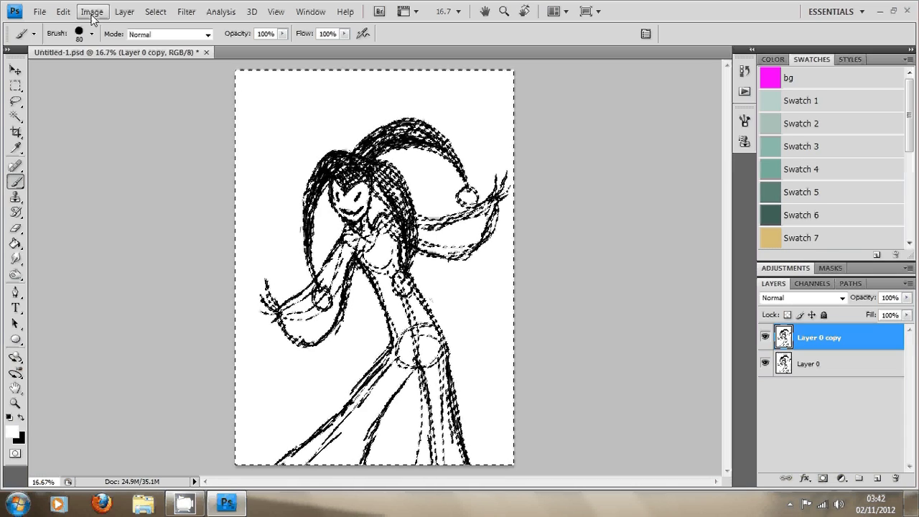
# - Stroke the selection on the duplicated layer with a 10 px black line centred on its edge, and deselect it
pyautogui.click(63, 13)
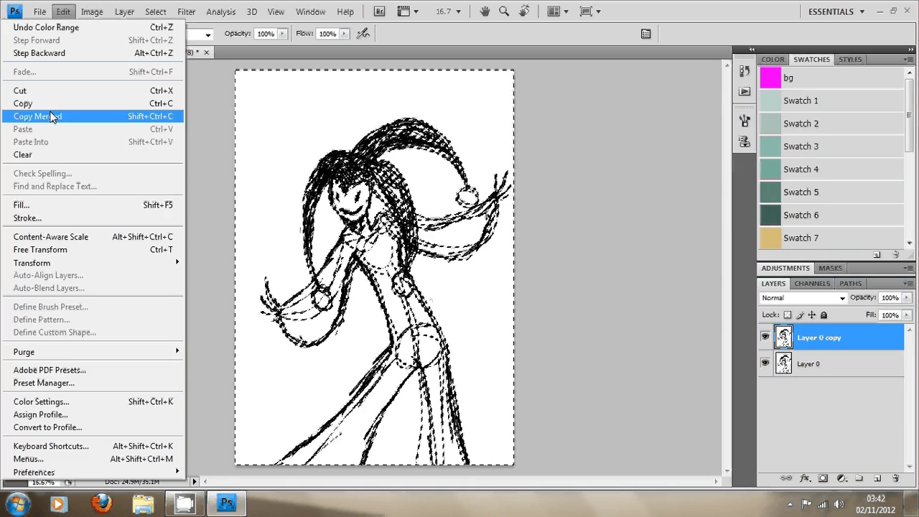
pyautogui.click(53, 218)
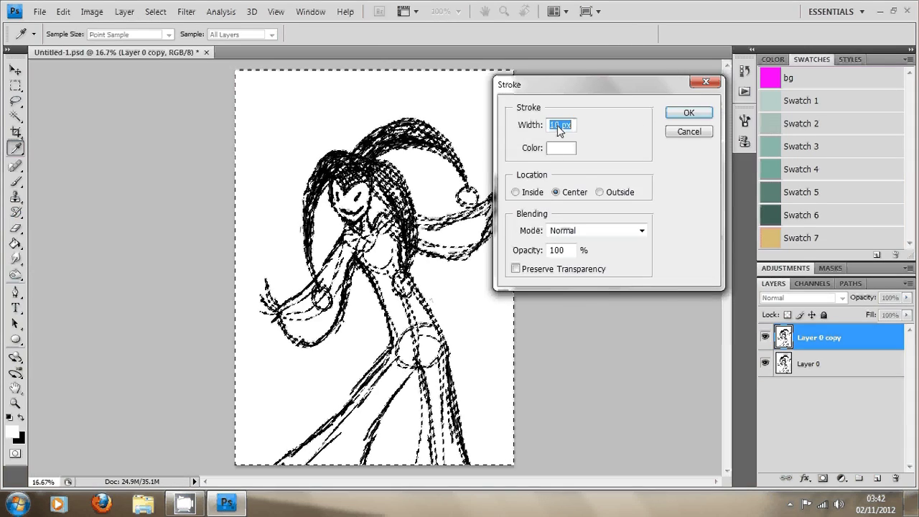
pyautogui.click(564, 151)
pyautogui.moveTo(535, 380); pyautogui.dragTo(533, 424)
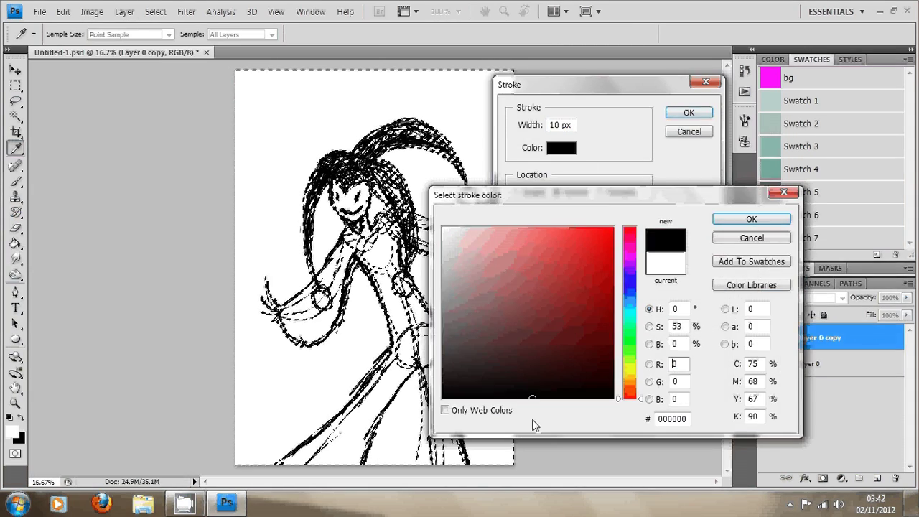
pyautogui.click(750, 220)
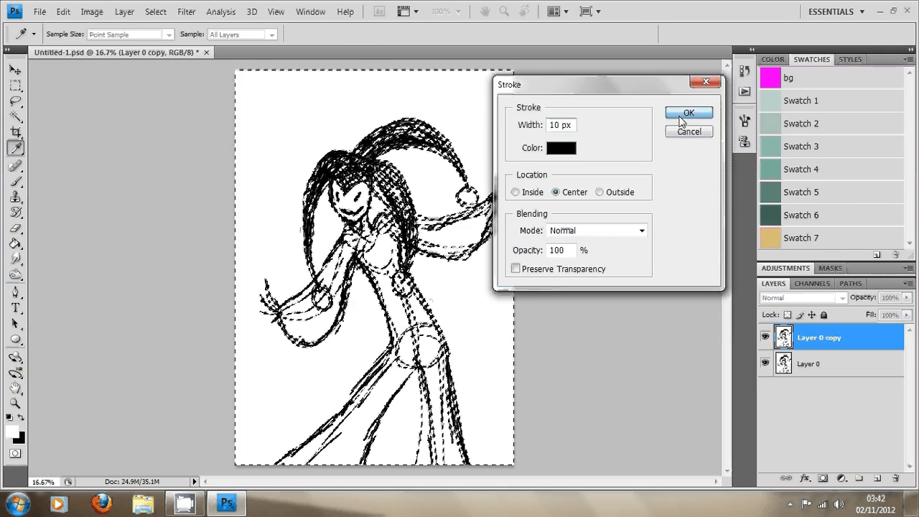
pyautogui.click(688, 112)
pyautogui.press('b')
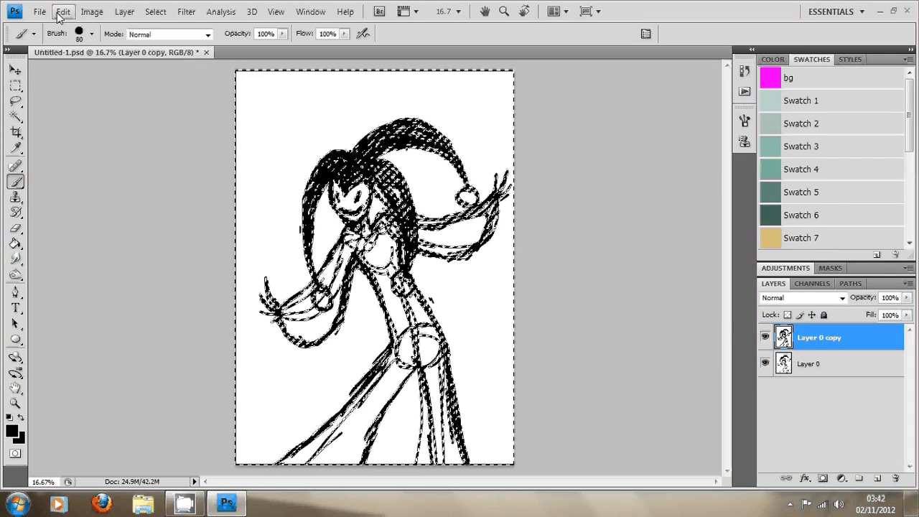
pyautogui.click(152, 12)
pyautogui.click(163, 39)
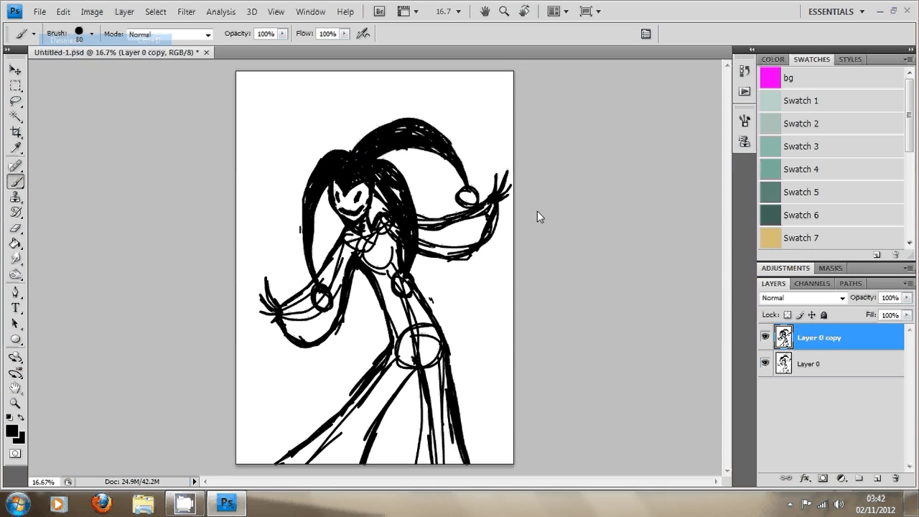
# - Select the white area outside the figure on Layer 0 copy with the Magic Wand and invert the selection
pyautogui.click(819, 364)
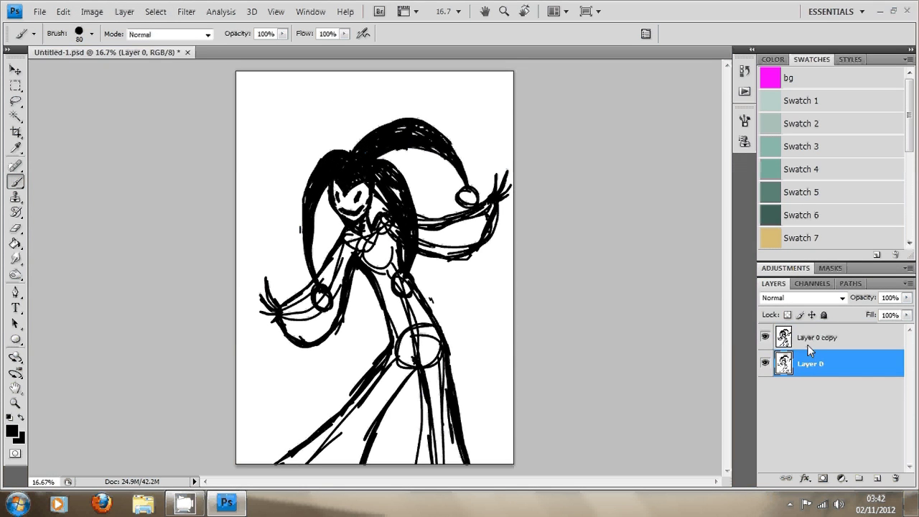
pyautogui.click(808, 345)
pyautogui.click(15, 116)
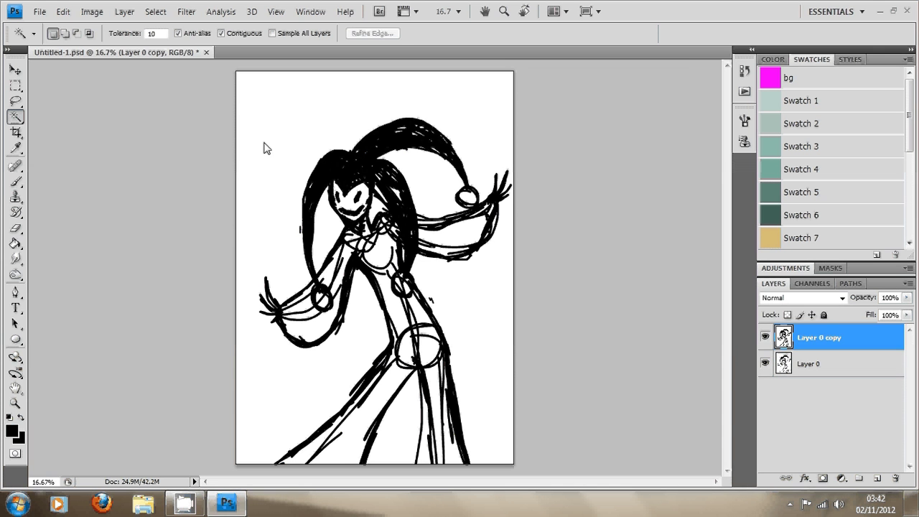
pyautogui.click(285, 131)
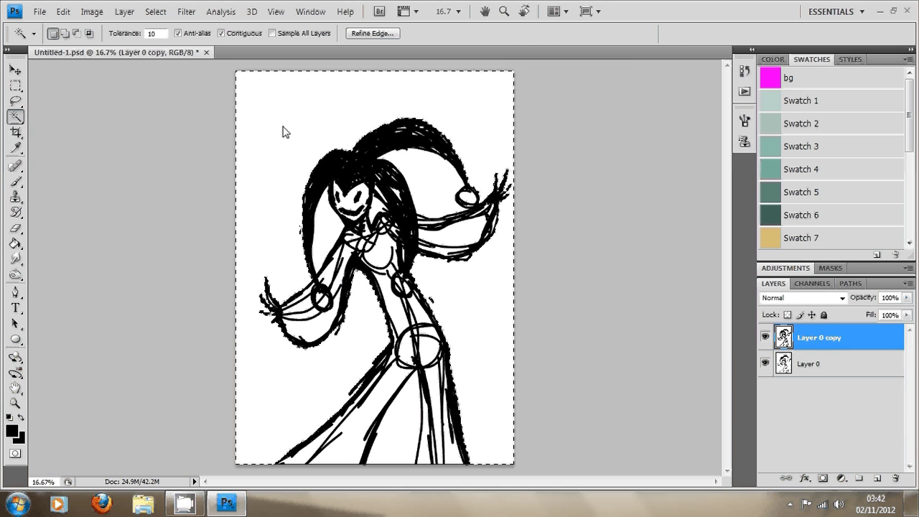
pyautogui.rightClick(283, 98)
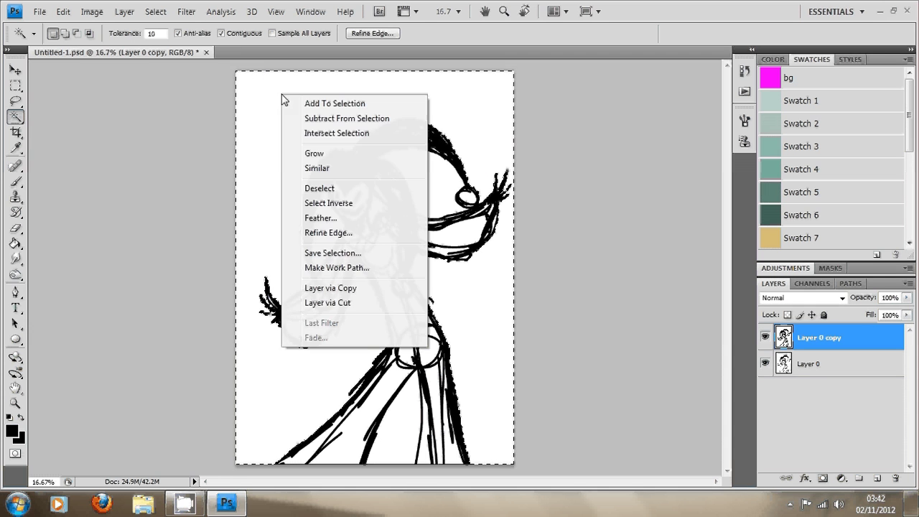
pyautogui.click(327, 204)
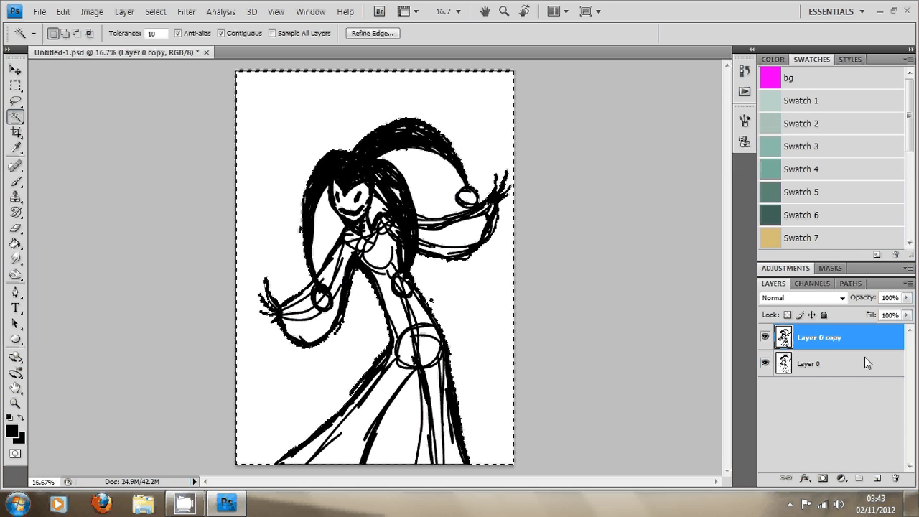
# - Make Layer 0 the active layer and hide Layer 0 copy
pyautogui.click(830, 365)
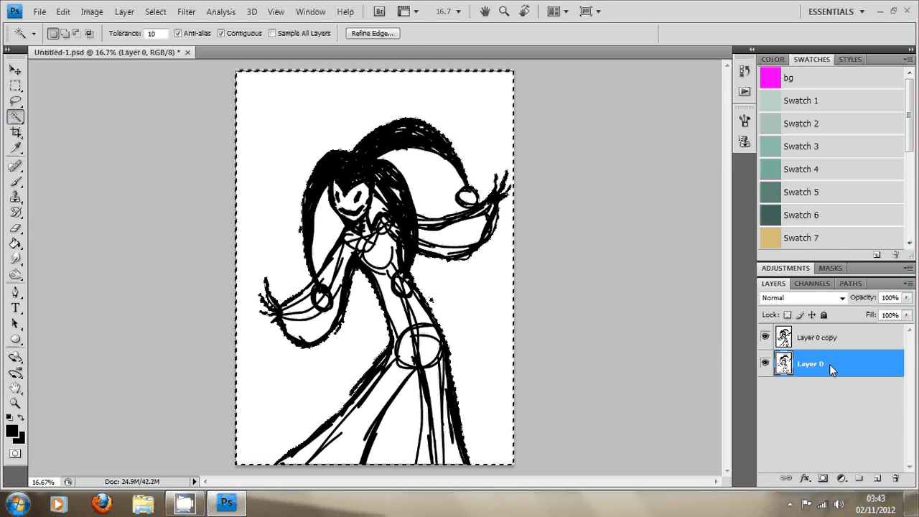
pyautogui.click(766, 338)
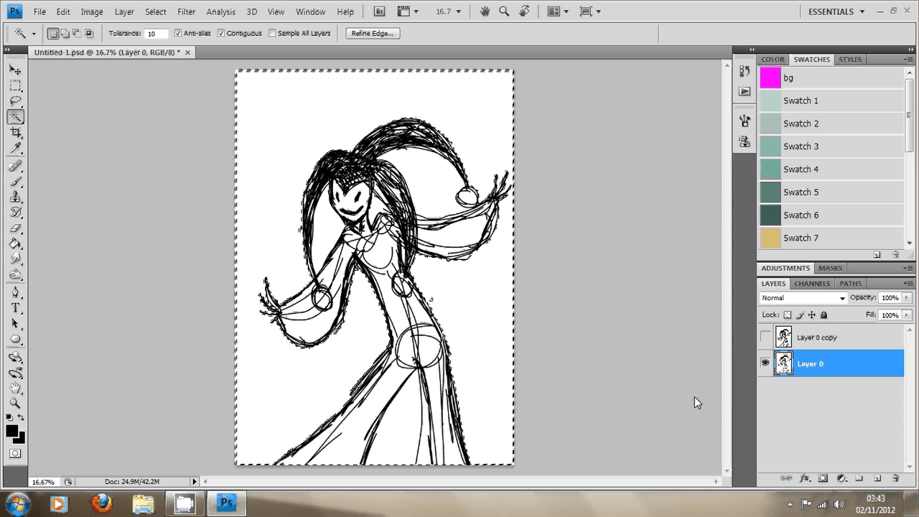
# - Try masking Layer 0 with the current selection, and undo the layer mask
pyautogui.click(823, 479)
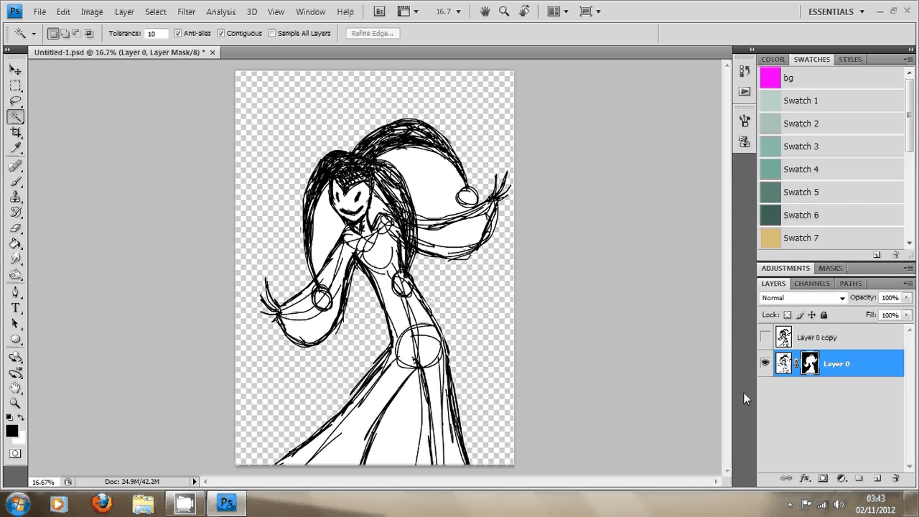
pyautogui.click(820, 343)
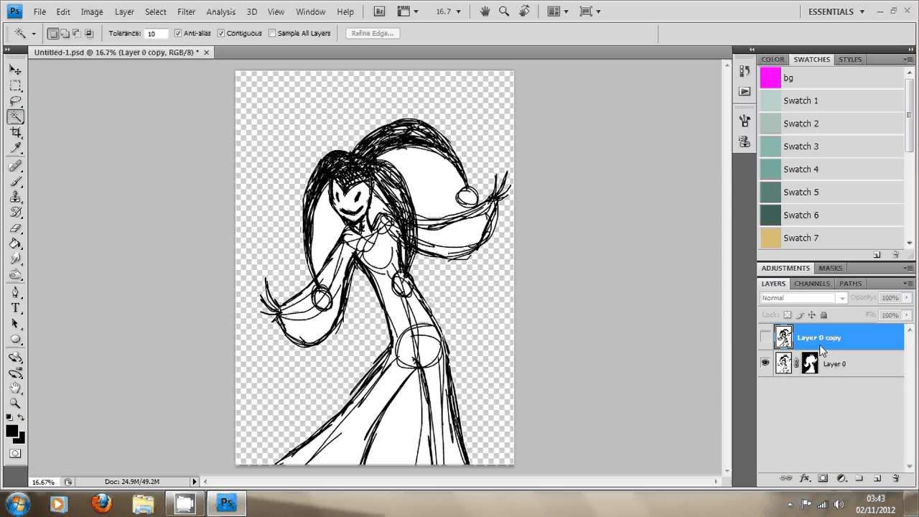
pyautogui.click(61, 12)
pyautogui.click(62, 24)
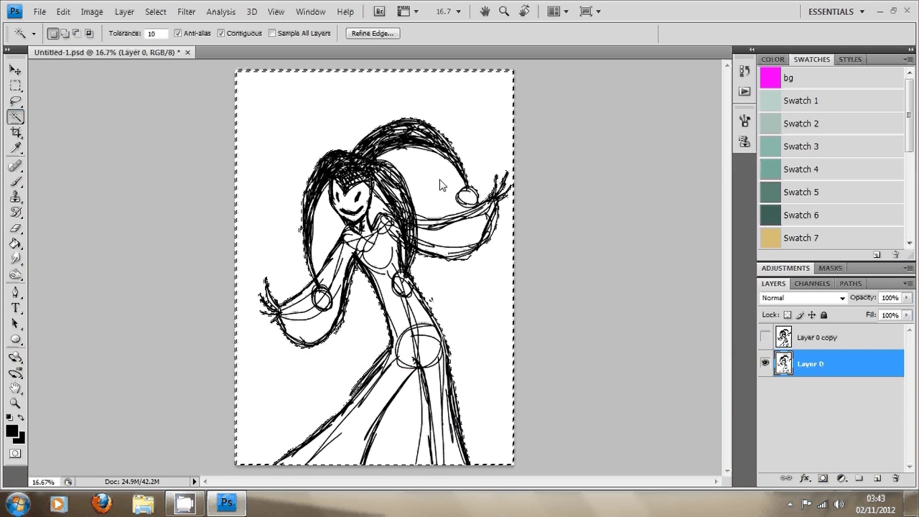
# - Reselect the white area outside the figure on Layer 0, and make Layer 0 copy the active, visible layer
pyautogui.hotkey('ctrl', 'd')
pyautogui.click(341, 119)
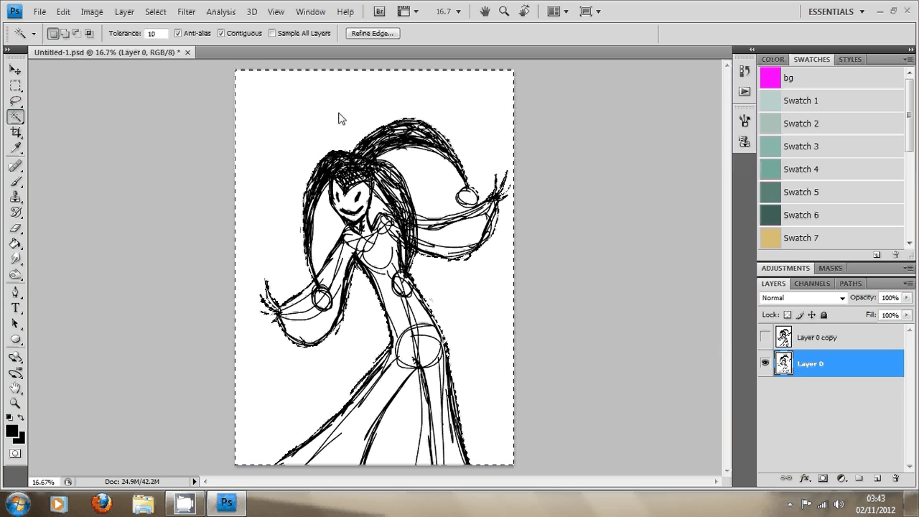
pyautogui.click(807, 341)
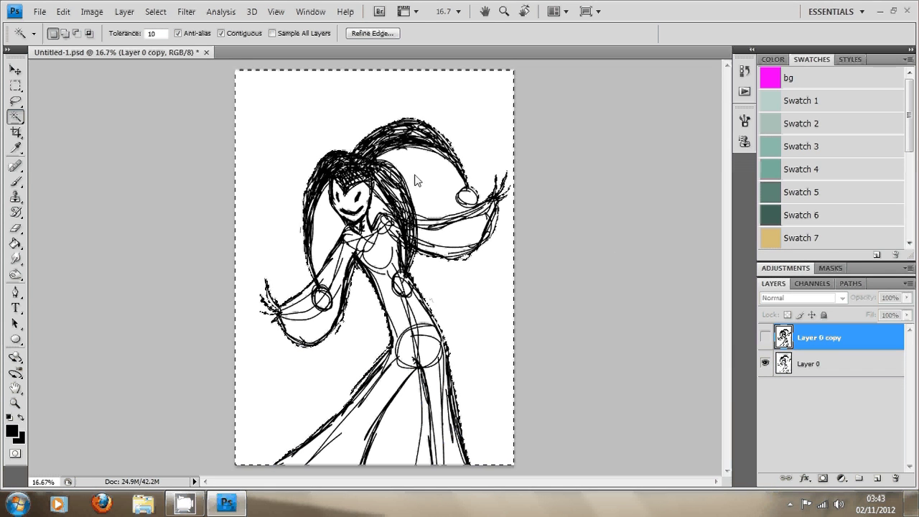
pyautogui.click(766, 337)
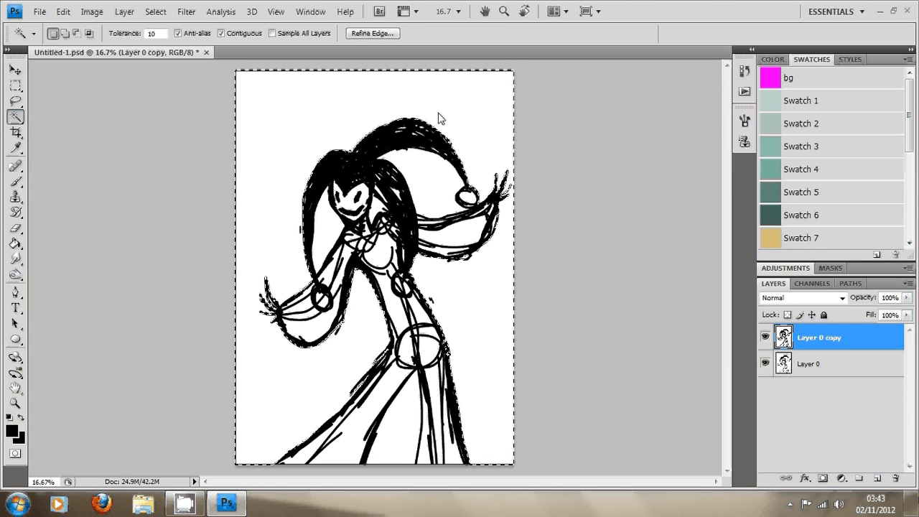
# - Reselect the white area outside the figure on Layer 0 copy with the Magic Wand, adding enclosed white gaps such as between the legs
pyautogui.hotkey('ctrl', 'd')
pyautogui.click(480, 172)
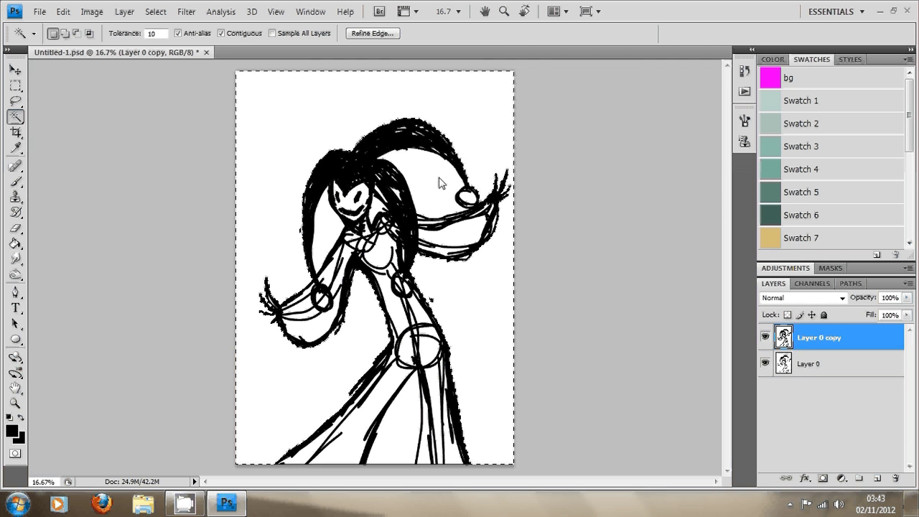
pyautogui.press('shift')
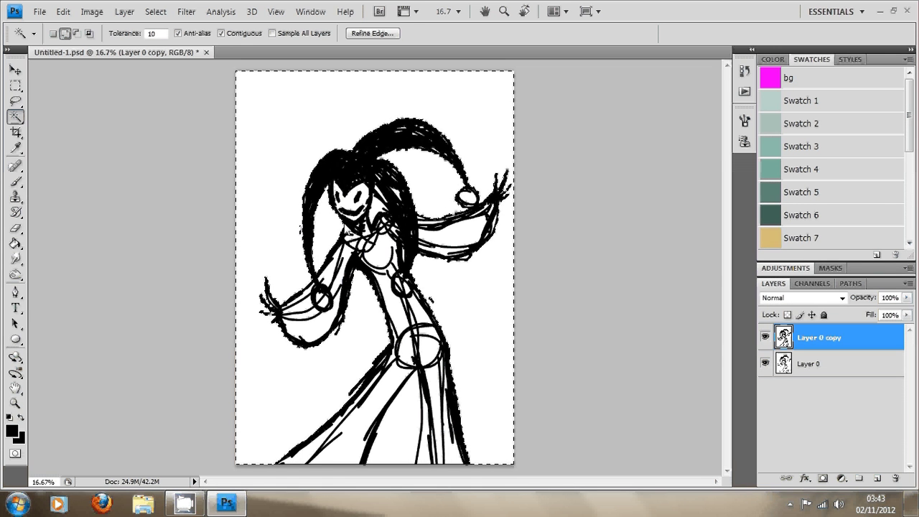
pyautogui.keyDown('shift'); pyautogui.click(417, 370); pyautogui.keyUp('shift')
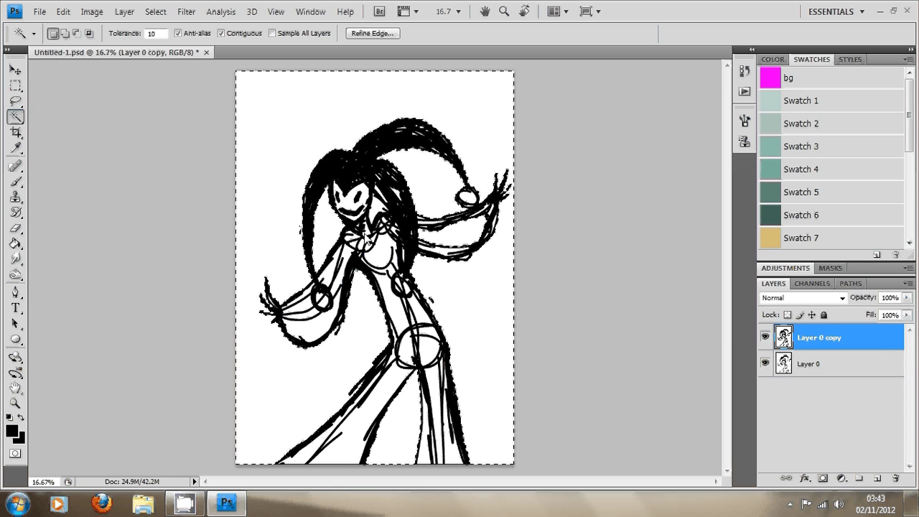
pyautogui.press('shift')
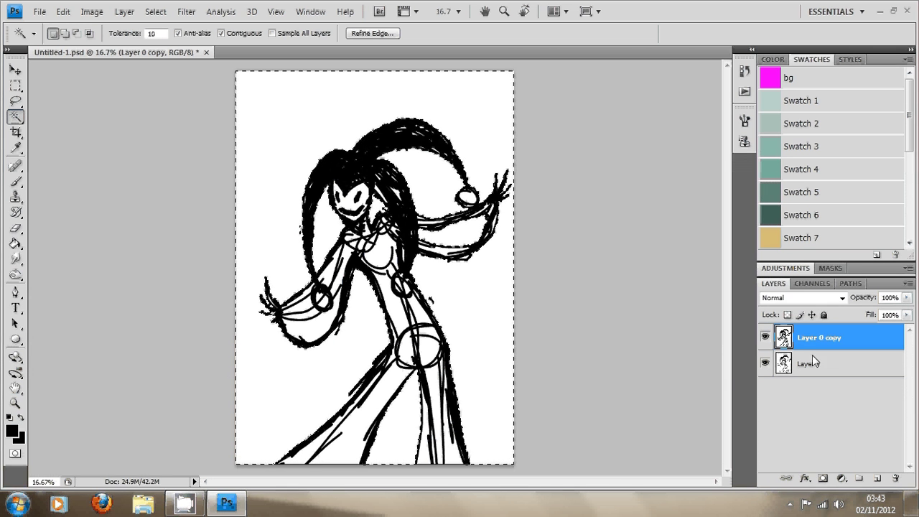
# - Hide Layer 0 copy, make Layer 0 the active layer and invert the selection
pyautogui.click(765, 337)
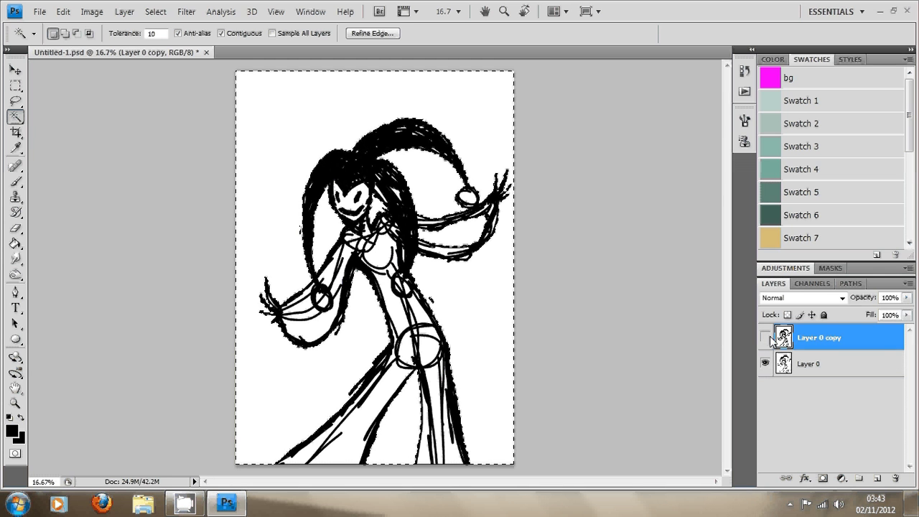
pyautogui.click(804, 365)
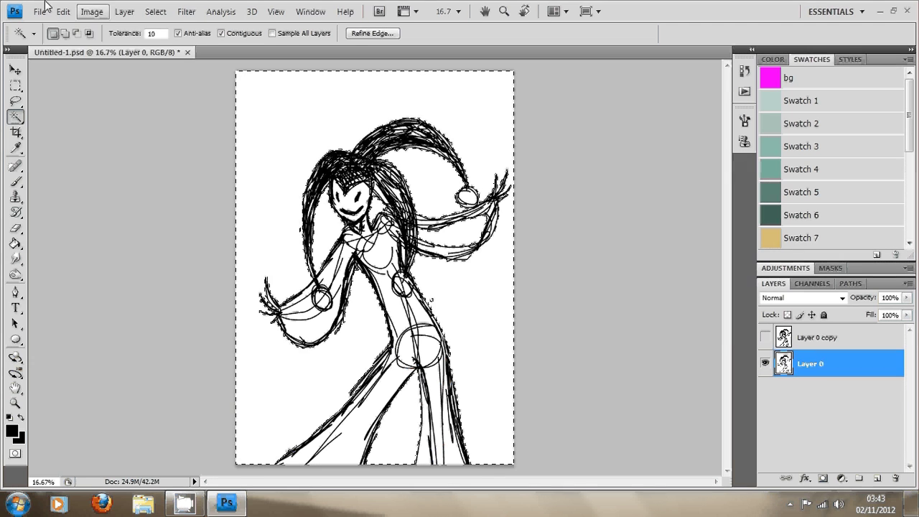
pyautogui.click(155, 11)
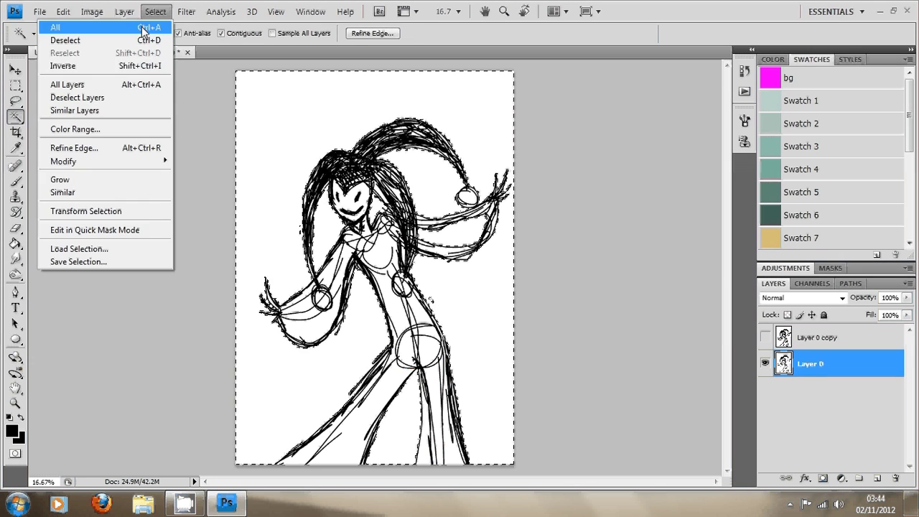
pyautogui.click(120, 69)
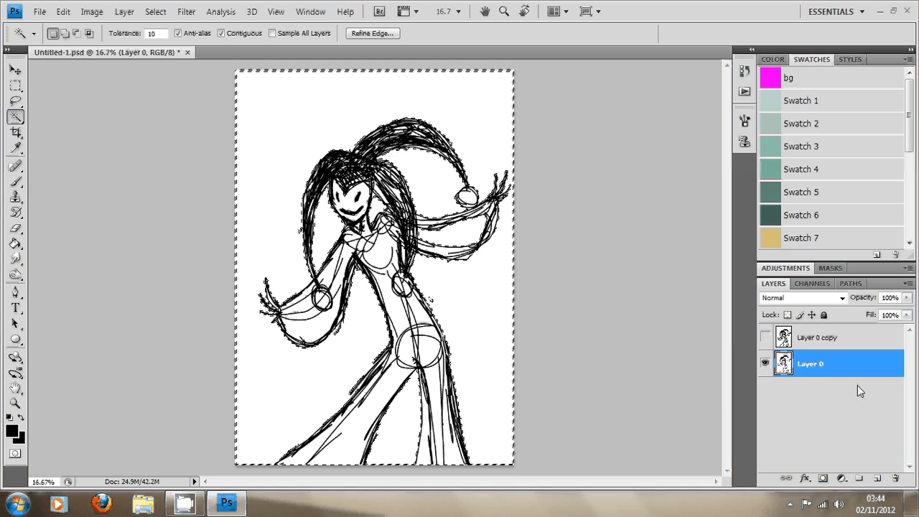
# - Try contracting the inverted selection by 4 pixels, and undo the contraction
pyautogui.click(64, 12)
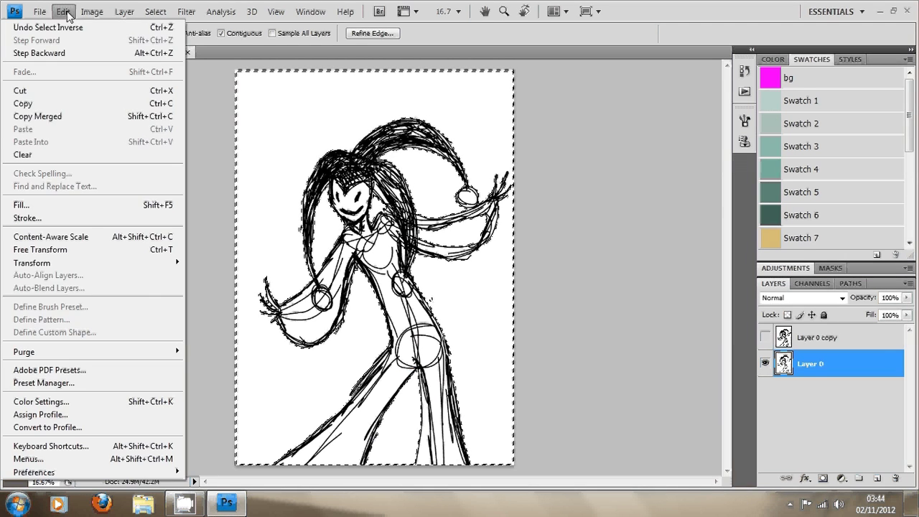
pyautogui.moveTo(84, 12)
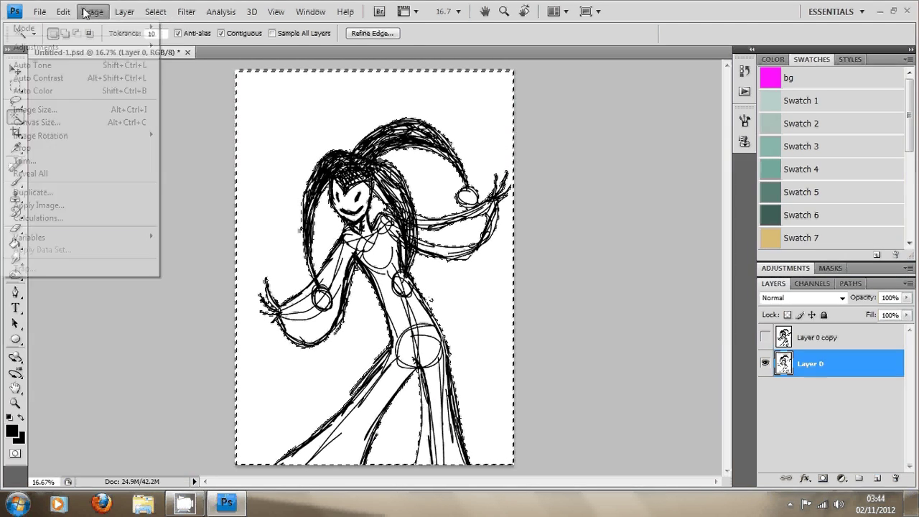
pyautogui.moveTo(161, 11)
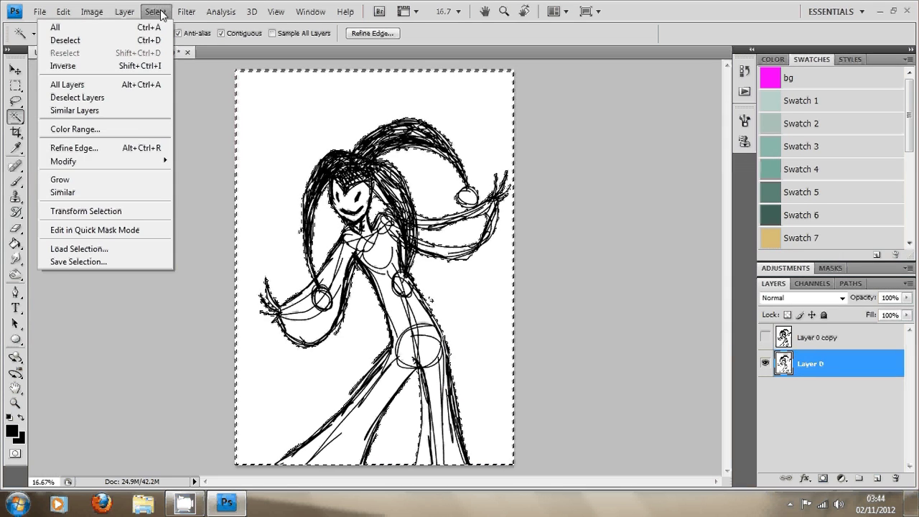
pyautogui.moveTo(141, 166)
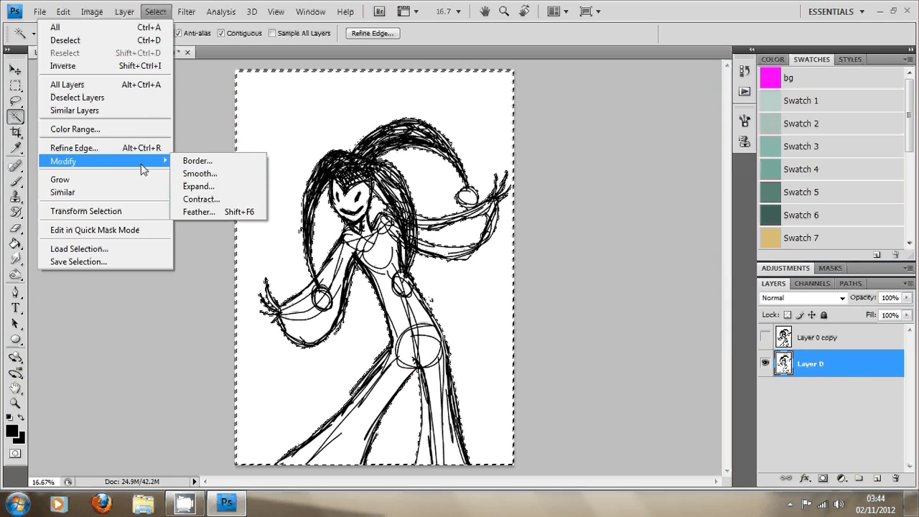
pyautogui.click(211, 199)
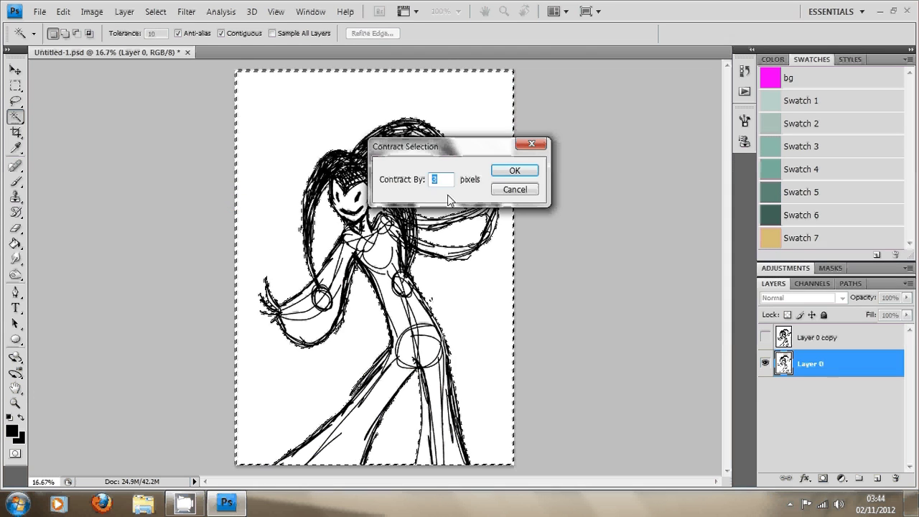
pyautogui.write('4')
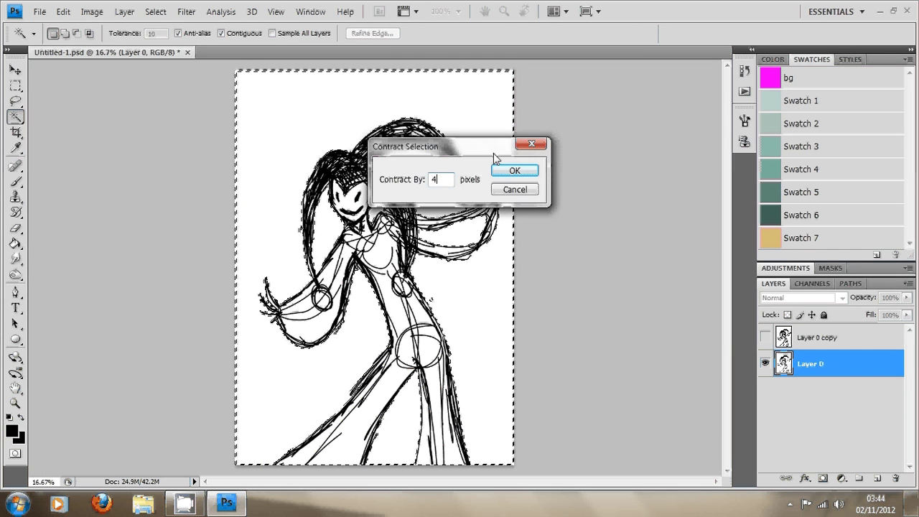
pyautogui.click(522, 169)
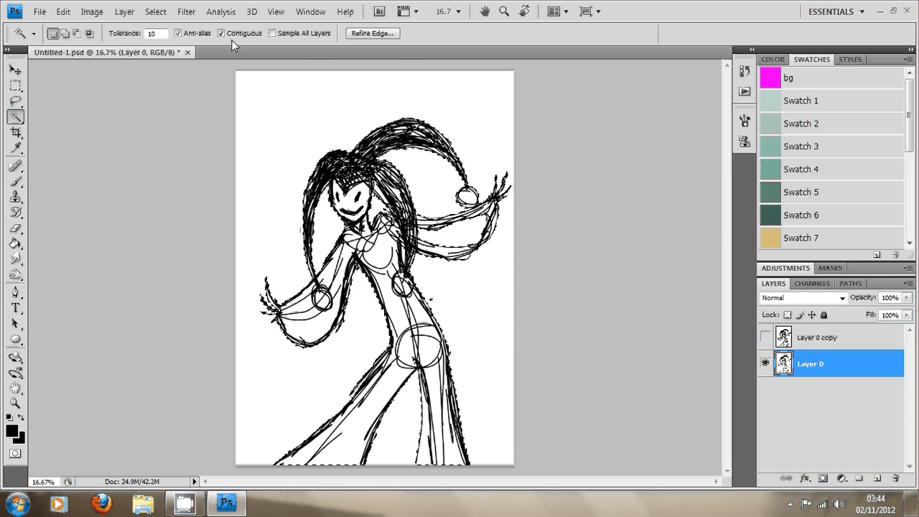
pyautogui.click(64, 12)
pyautogui.click(66, 27)
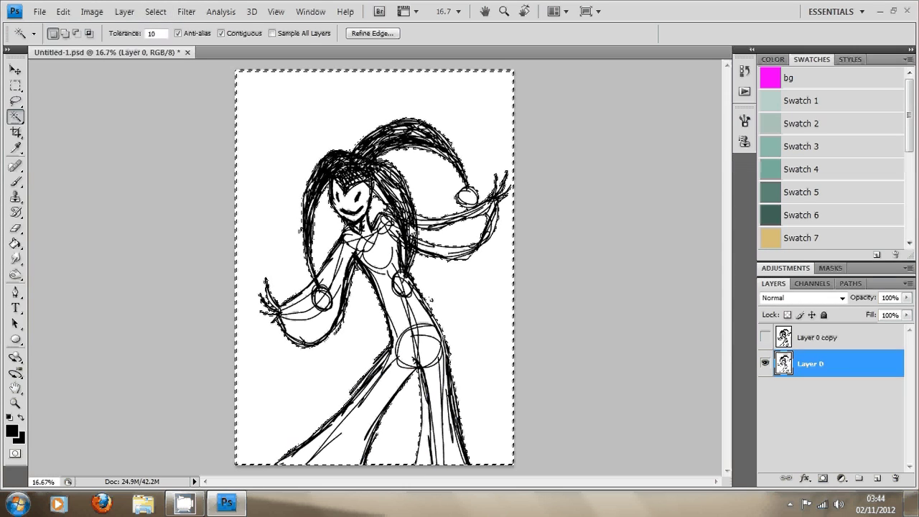
# - Step back through the history to before Layer 0 was activated and the selection inverted
pyautogui.click(63, 11)
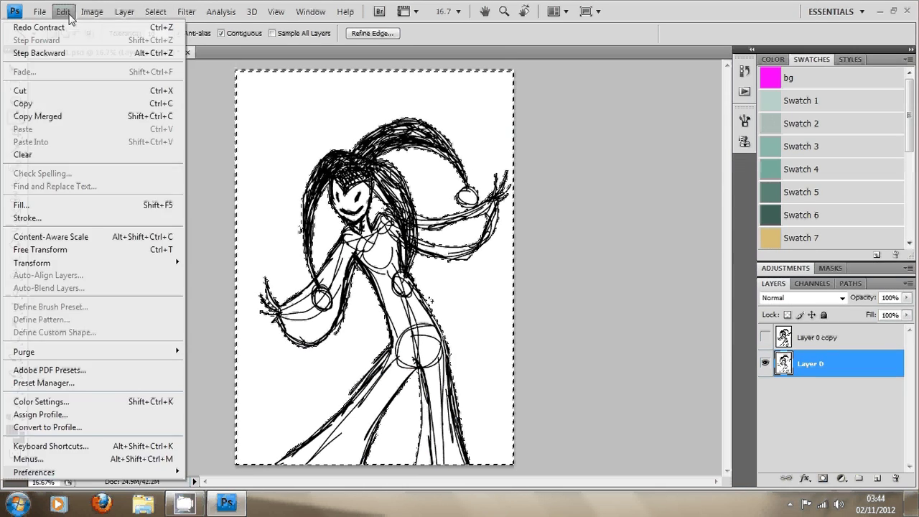
pyautogui.click(57, 54)
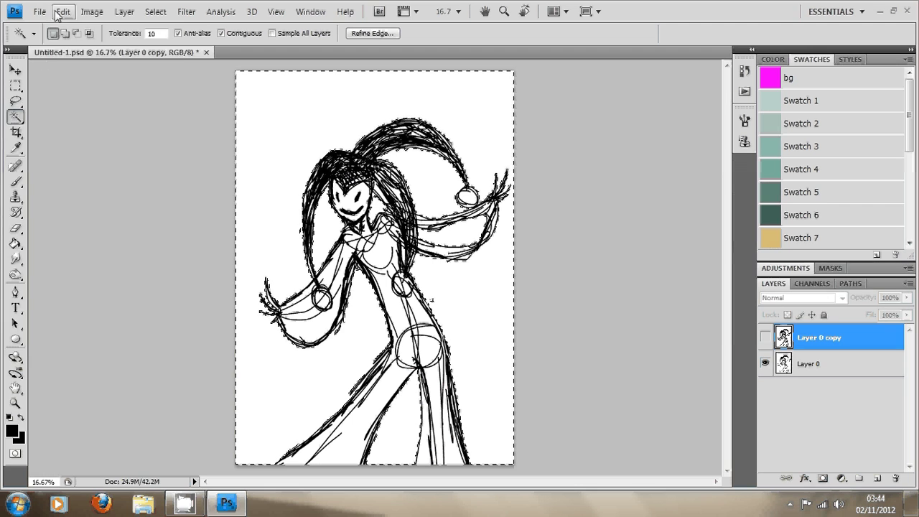
pyautogui.click(63, 12)
pyautogui.click(63, 53)
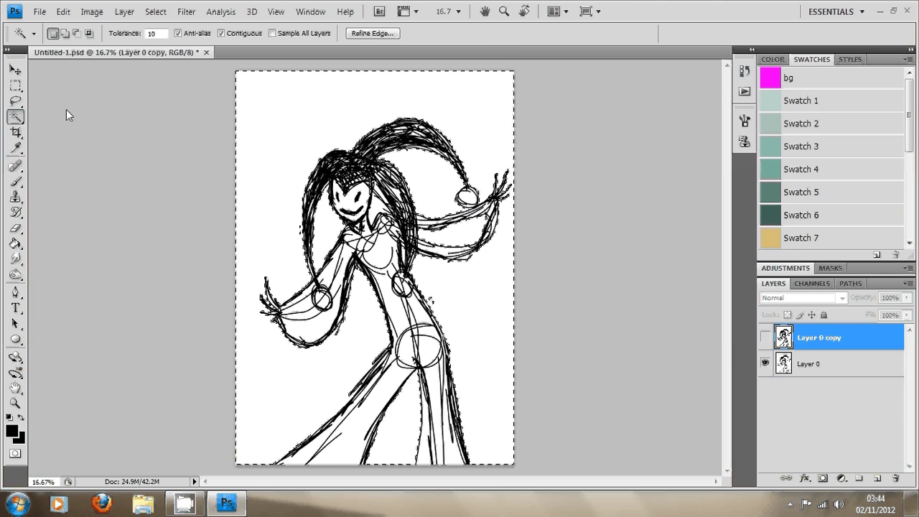
pyautogui.click(63, 11)
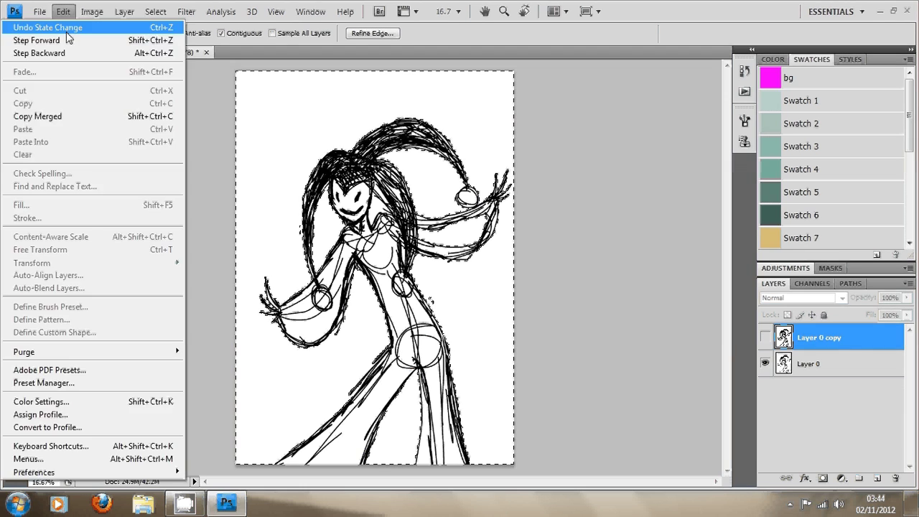
pyautogui.click(63, 40)
pyautogui.click(63, 11)
pyautogui.click(70, 54)
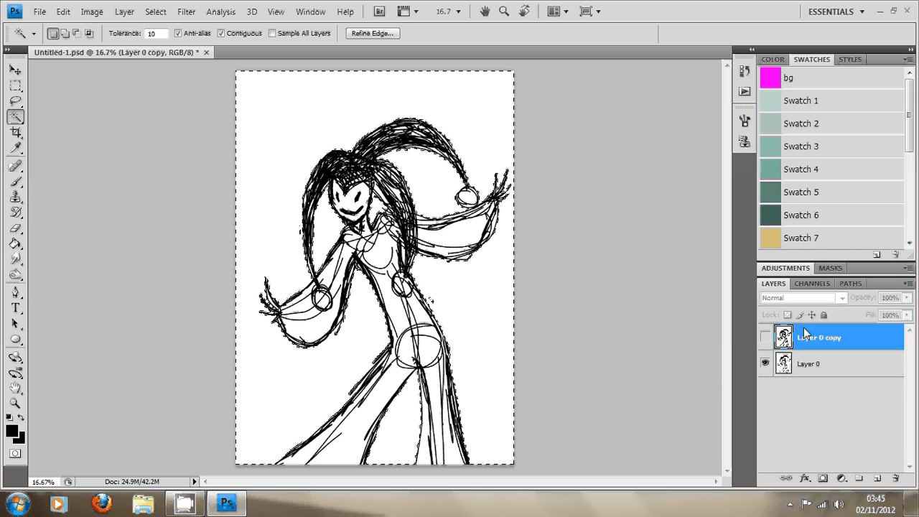
# - Extend the Magic Wand selection of white areas on Layer 0 copy, and switch back to Layer 0 with Layer 0 copy hidden
pyautogui.click(765, 338)
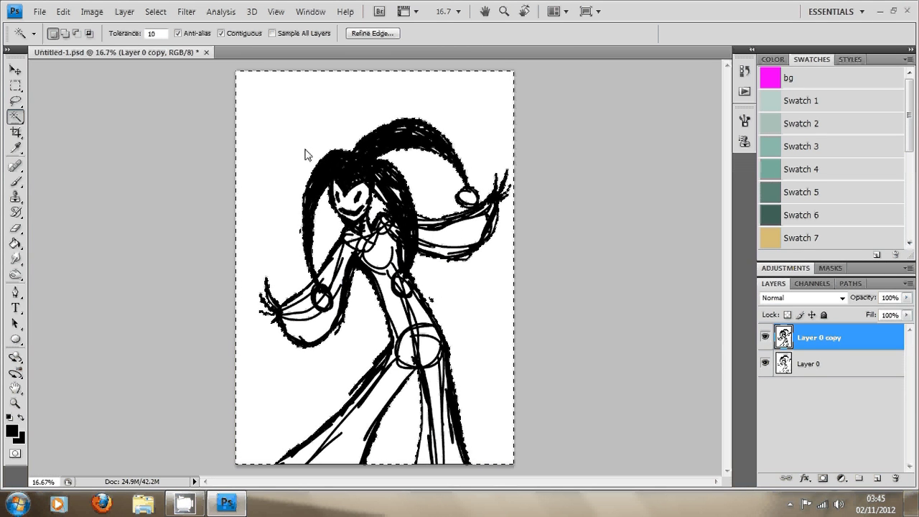
pyautogui.press('shift')
pyautogui.click(75, 15)
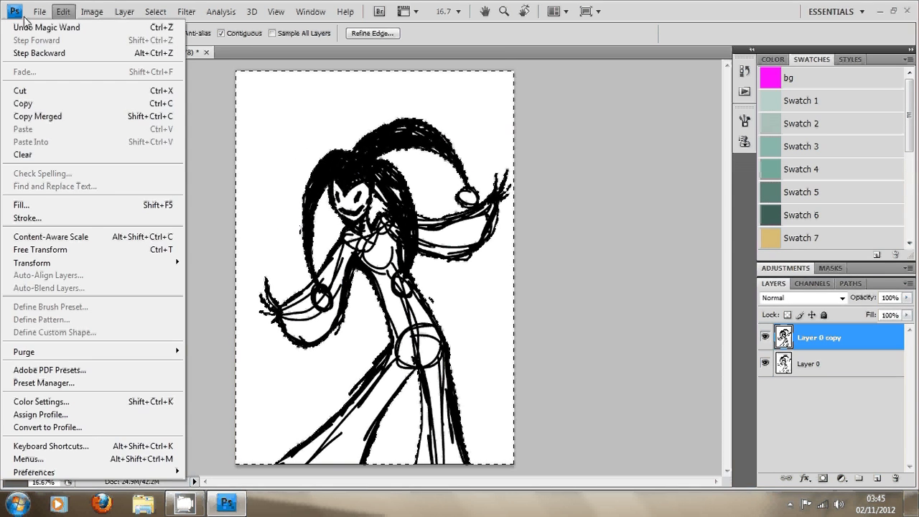
pyautogui.moveTo(41, 15)
pyautogui.click(765, 338)
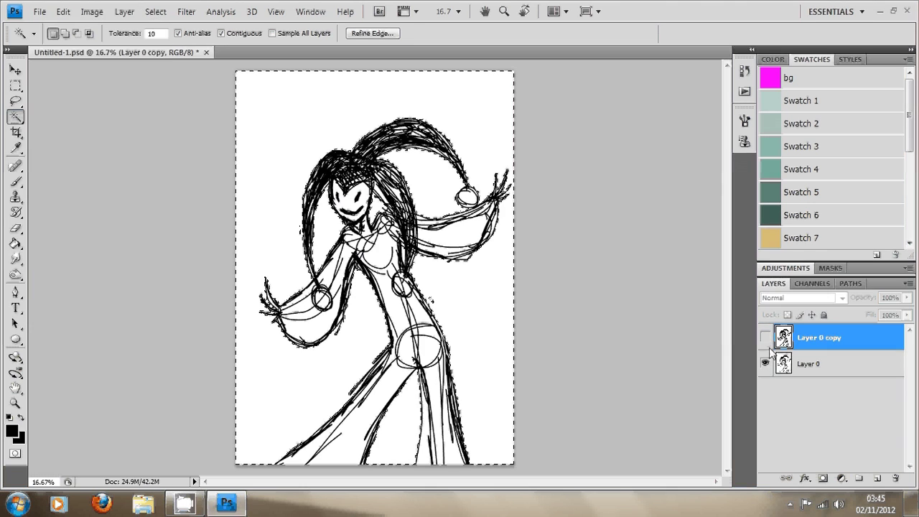
pyautogui.click(791, 366)
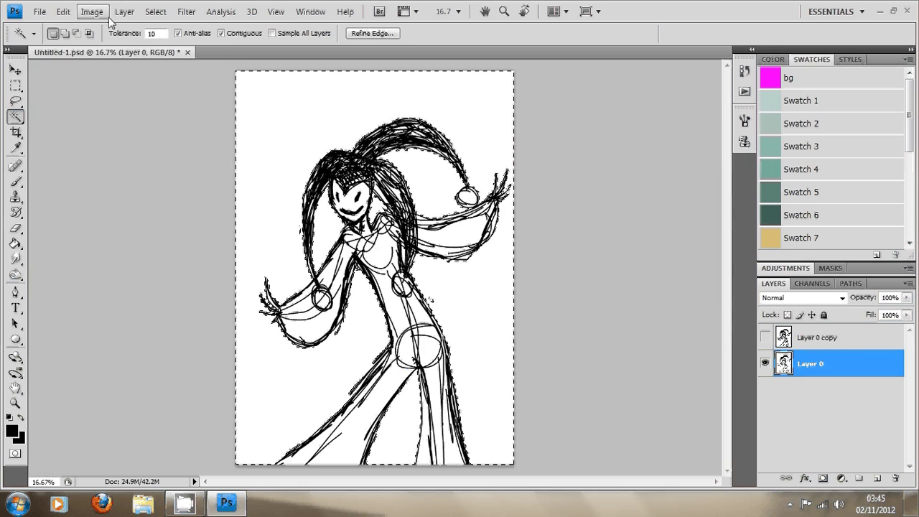
pyautogui.click(63, 11)
pyautogui.click(46, 218)
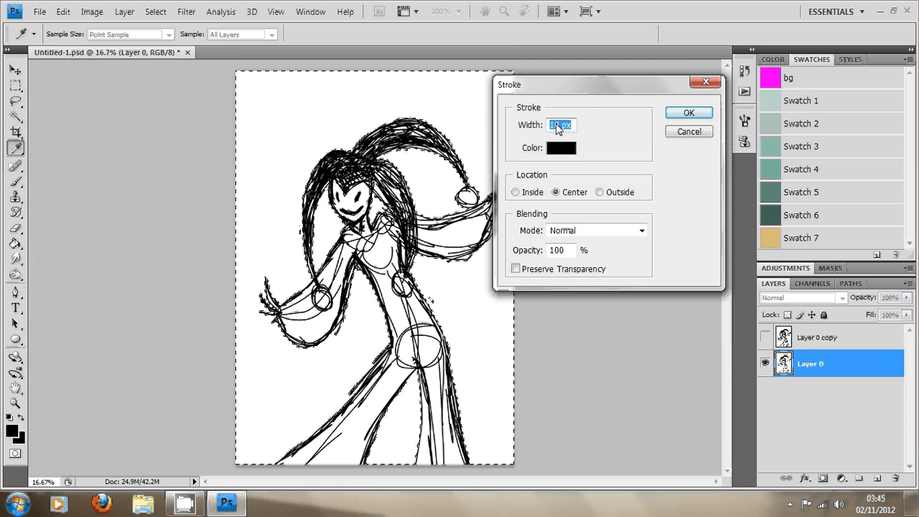
pyautogui.click(683, 114)
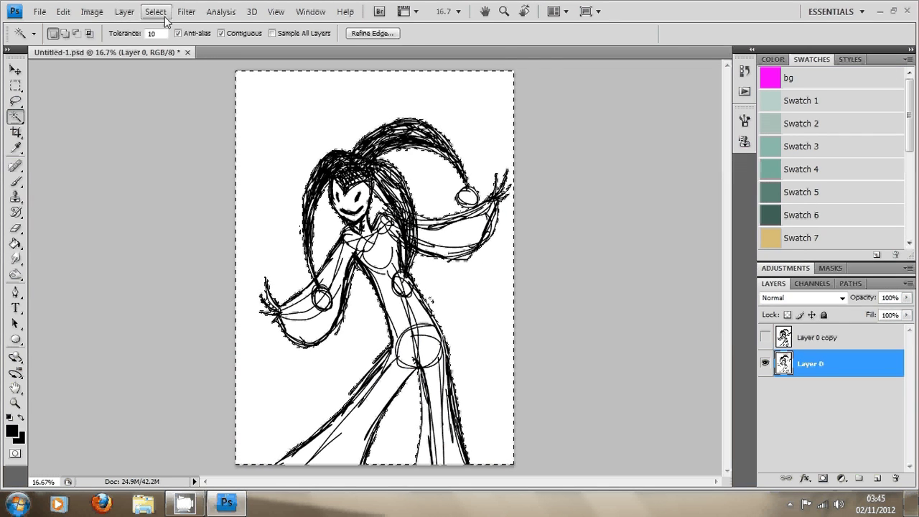
# - Contract the selection of the white background by 4 pixels
pyautogui.click(155, 12)
pyautogui.moveTo(119, 162)
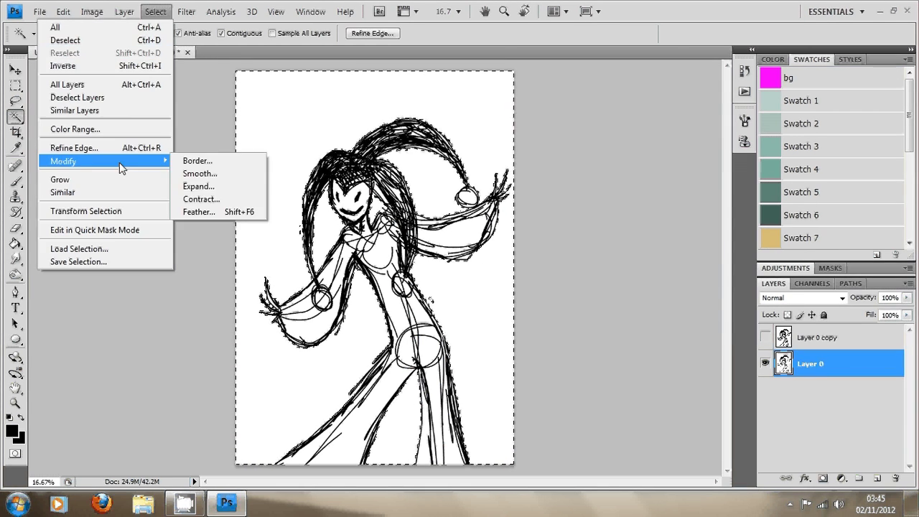
pyautogui.click(218, 199)
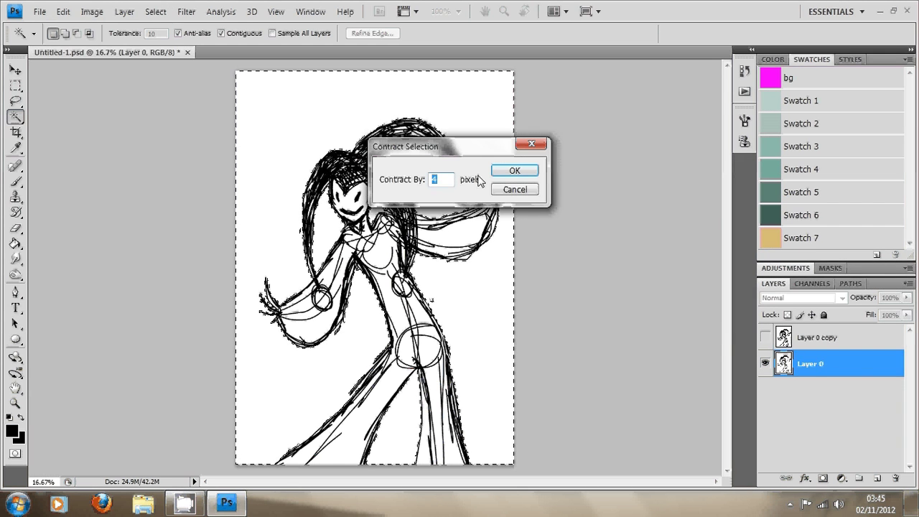
pyautogui.click(510, 171)
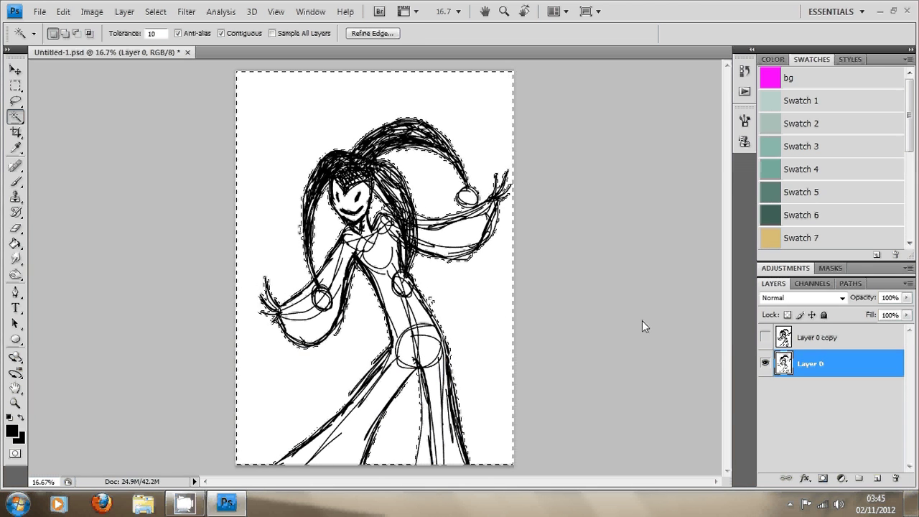
# - Add a layer mask to Layer 0 from the contracted selection, and undo the extra vector mask
pyautogui.click(824, 479)
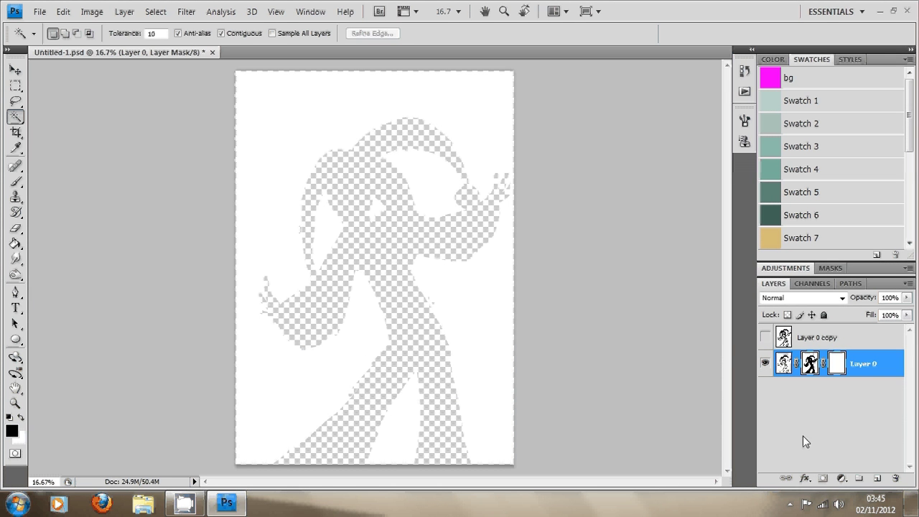
pyautogui.click(63, 11)
pyautogui.click(67, 27)
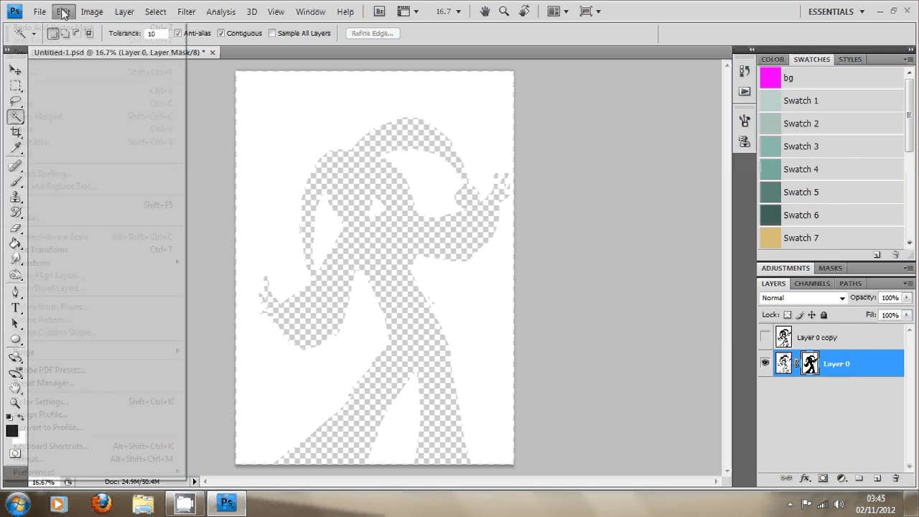
# - Step back through the history to before the layer mask was added to Layer 0
pyautogui.click(63, 11)
pyautogui.click(64, 28)
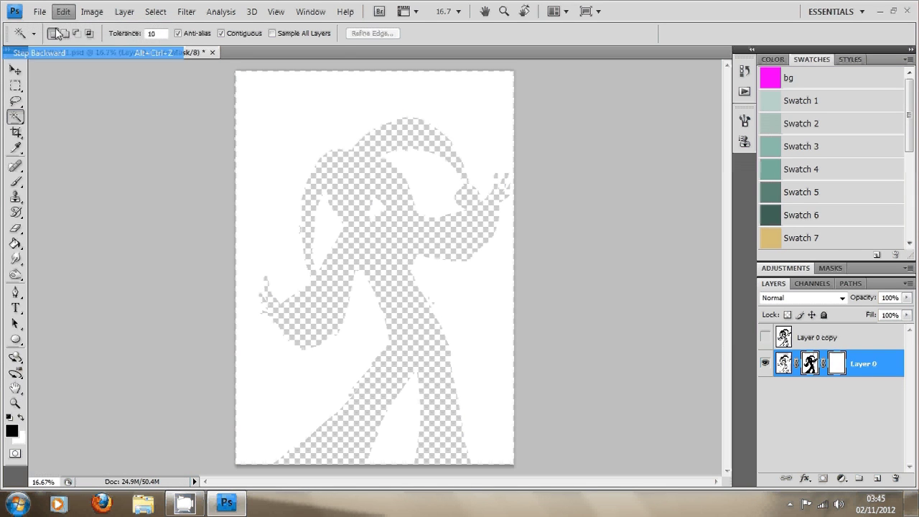
pyautogui.click(63, 11)
pyautogui.click(60, 40)
pyautogui.click(63, 11)
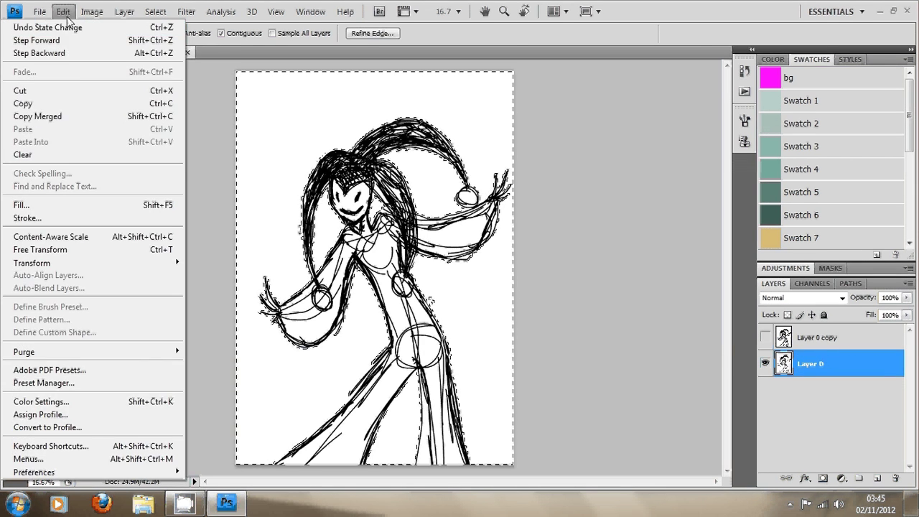
pyautogui.moveTo(276, 11)
pyautogui.click(525, 48)
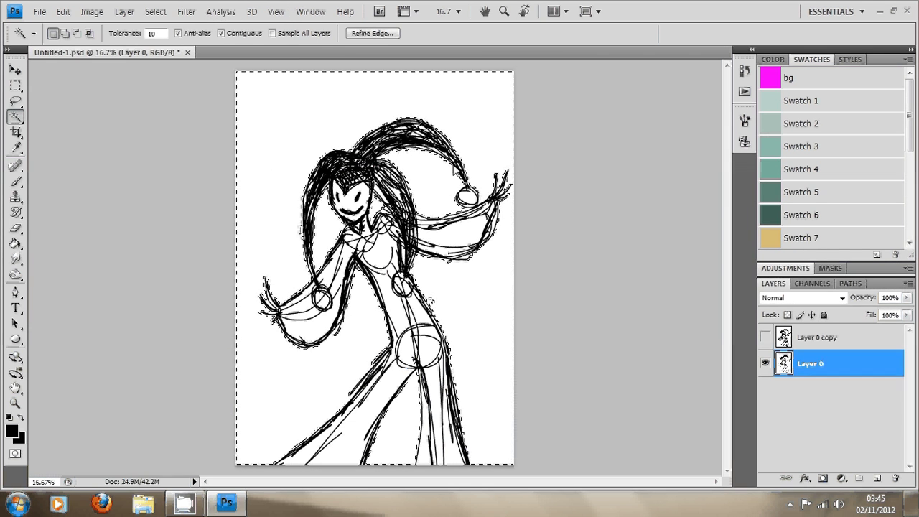
# - Invert the background selection and add a layer mask to Layer 0 that keeps only the figure
pyautogui.rightClick(454, 168)
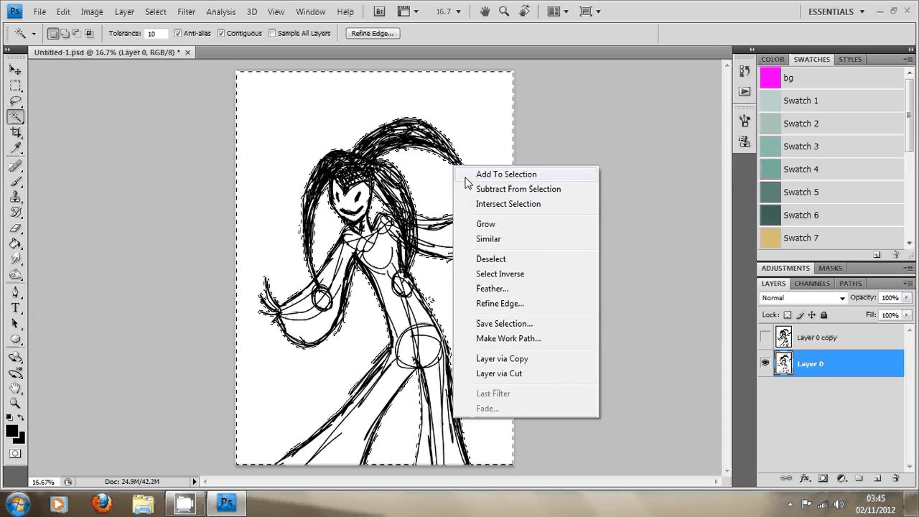
pyautogui.click(495, 273)
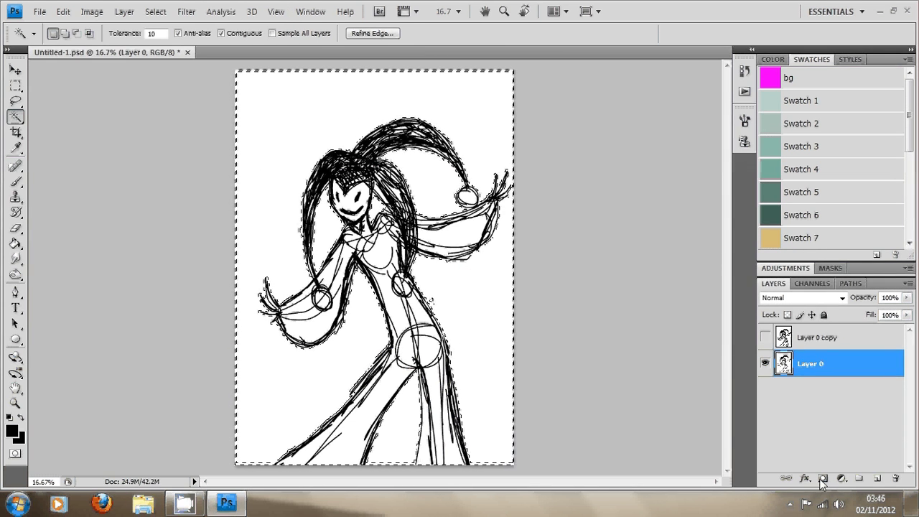
pyautogui.click(823, 479)
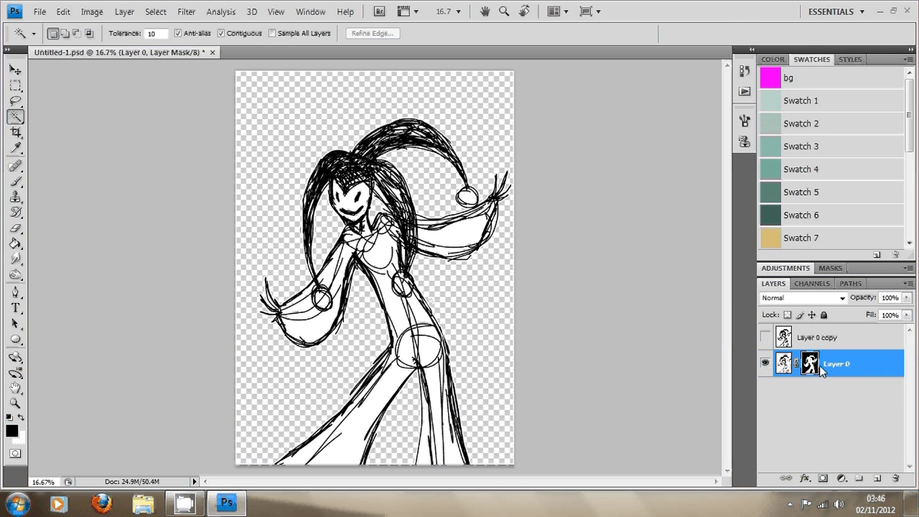
pyautogui.click(95, 15)
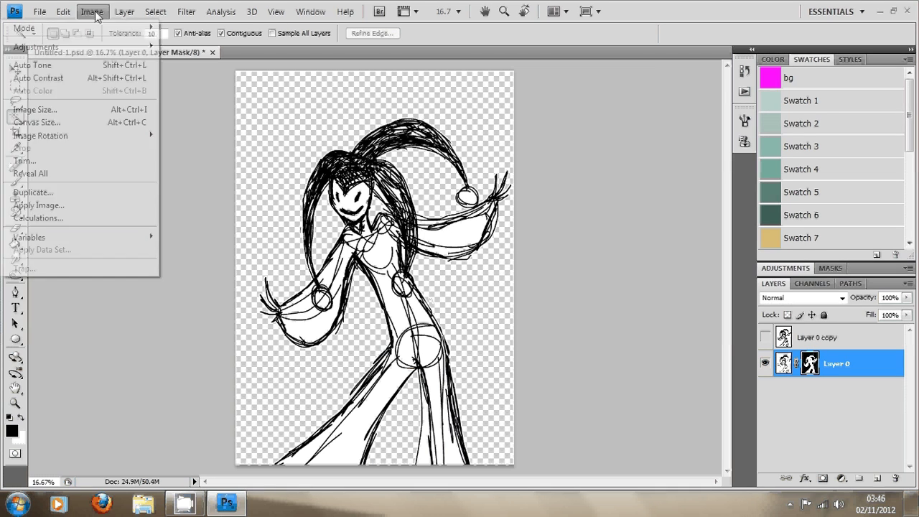
pyautogui.click(147, 27)
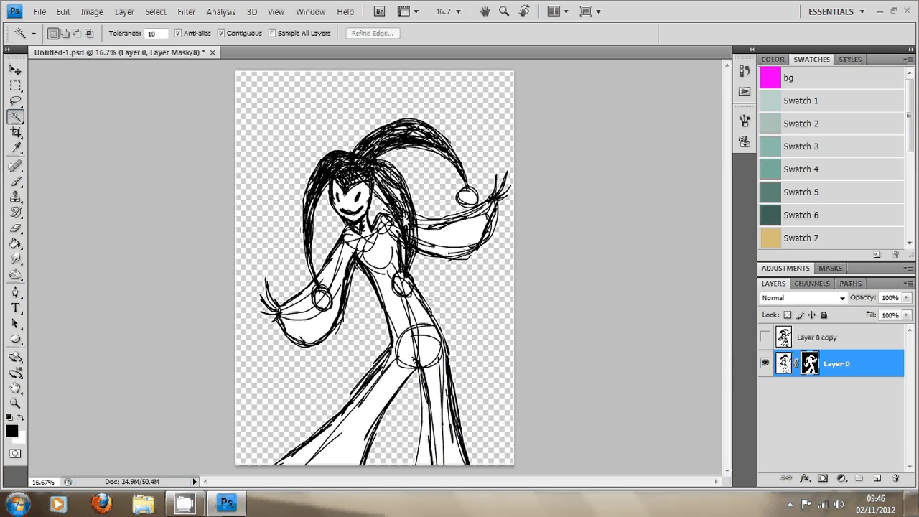
# - Select the black linework in Layer 0's image with the Magic Wand, and contract the selection by 4 pixels
pyautogui.click(785, 366)
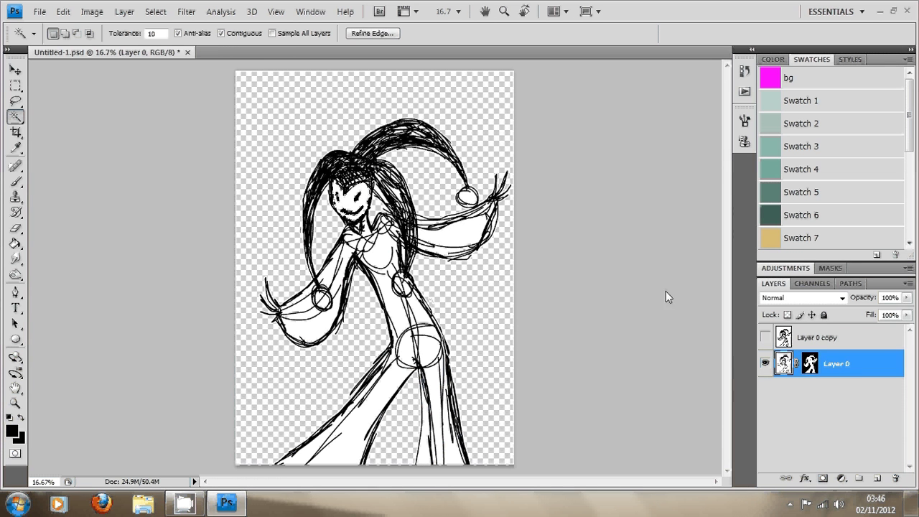
pyautogui.click(404, 113)
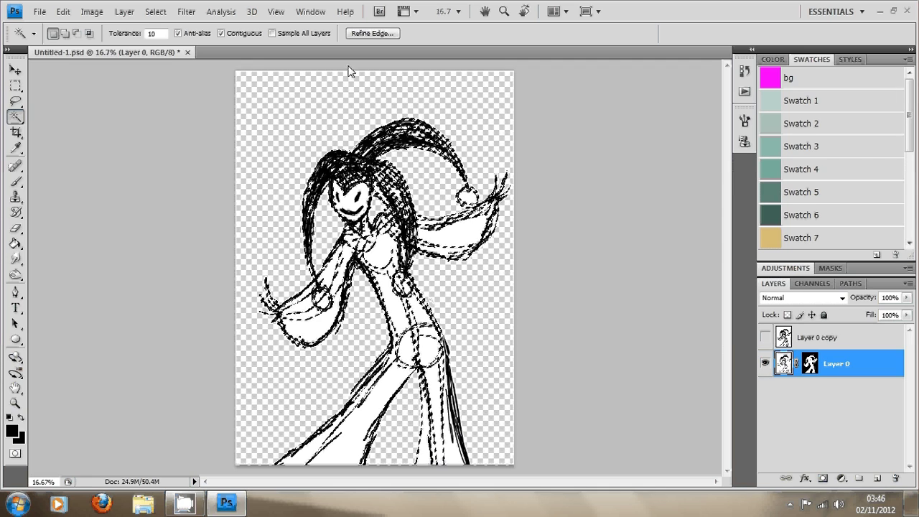
pyautogui.click(153, 11)
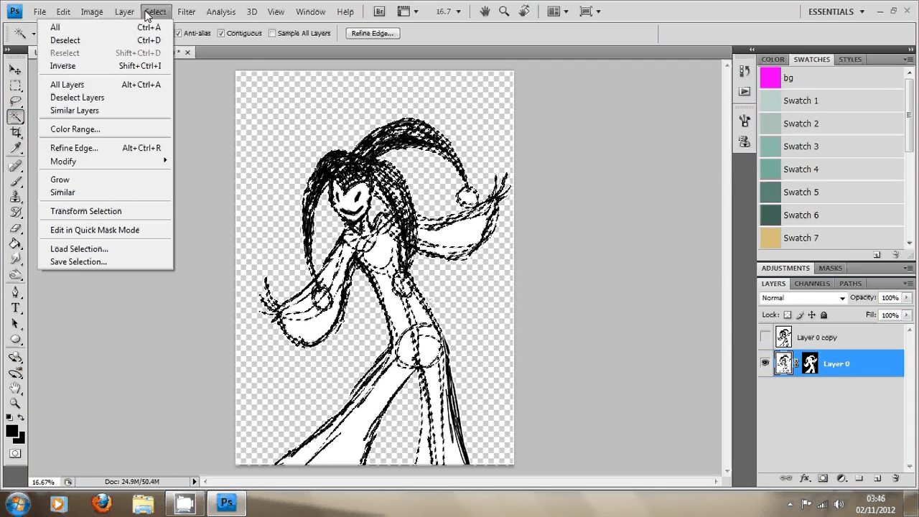
pyautogui.moveTo(129, 162)
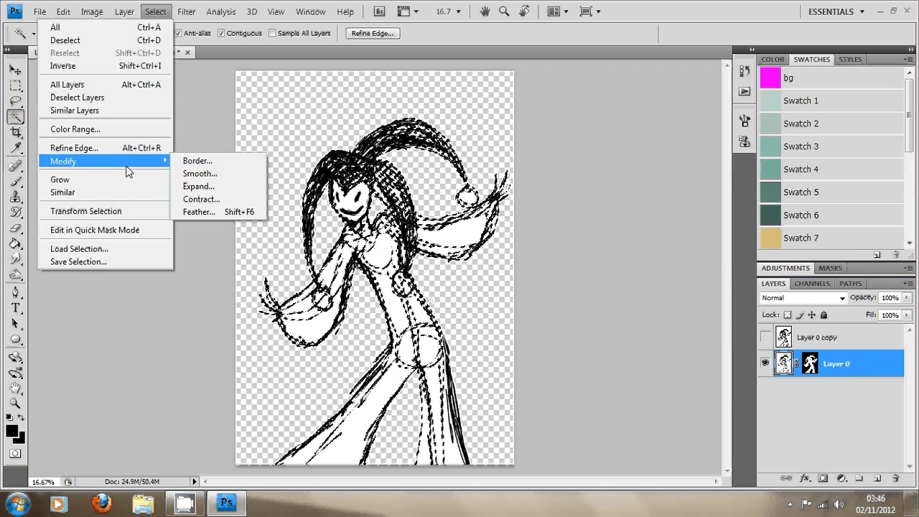
pyautogui.click(221, 203)
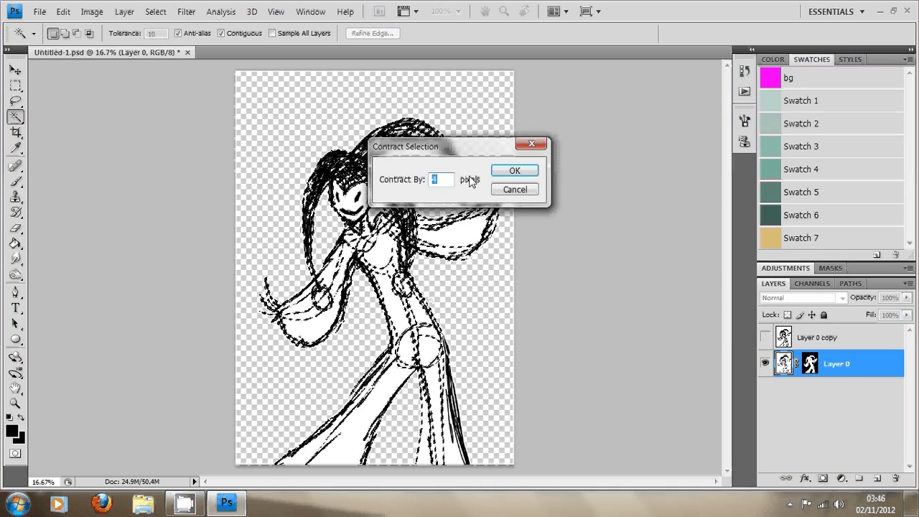
pyautogui.click(518, 174)
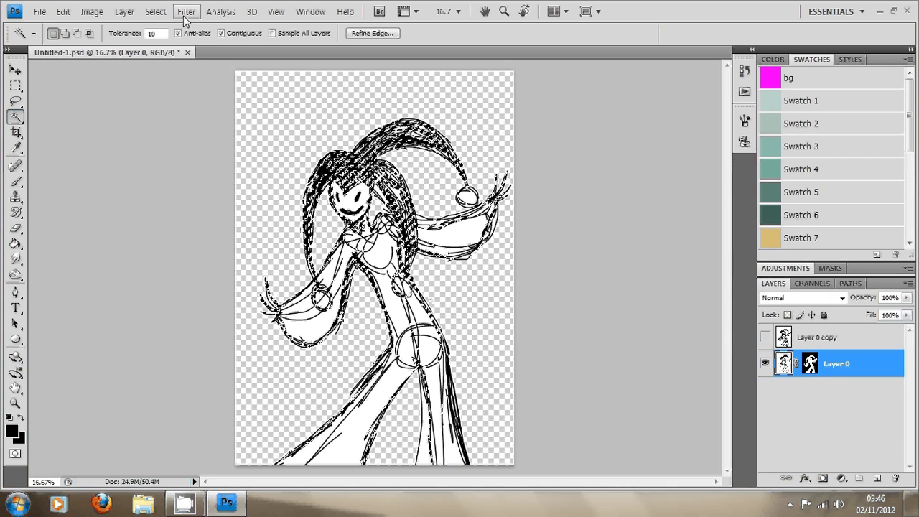
# - Open Refine Edge for the linework selection, setting Radius 0 px, Contrast 45%, Smooth 0 and Feather 0 px
pyautogui.click(155, 12)
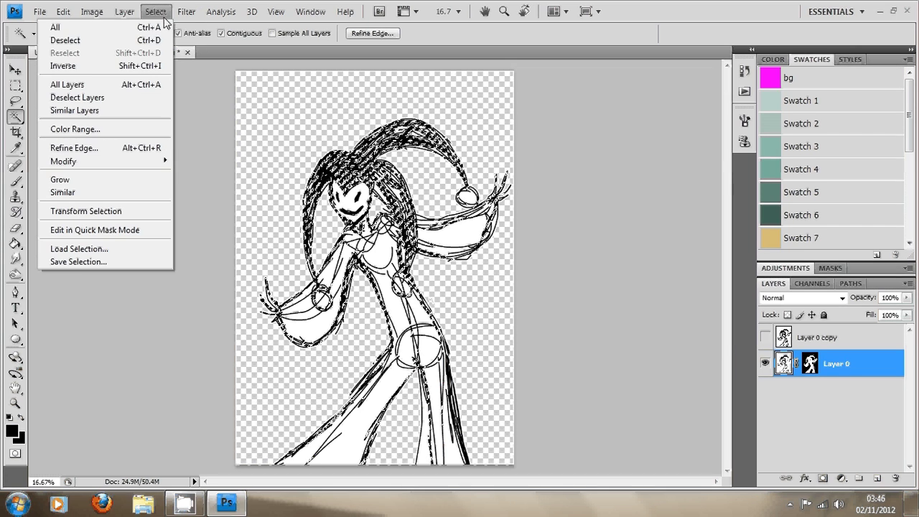
pyautogui.click(139, 153)
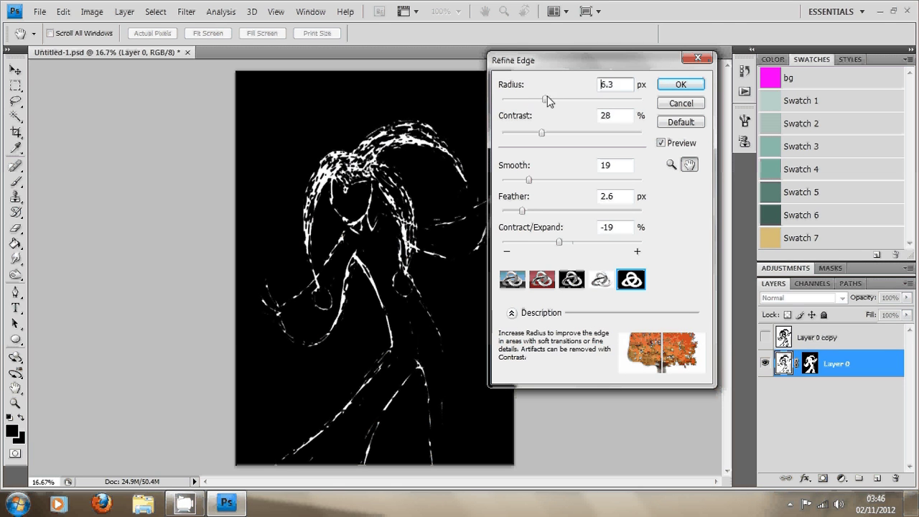
pyautogui.moveTo(547, 98); pyautogui.dragTo(503, 99)
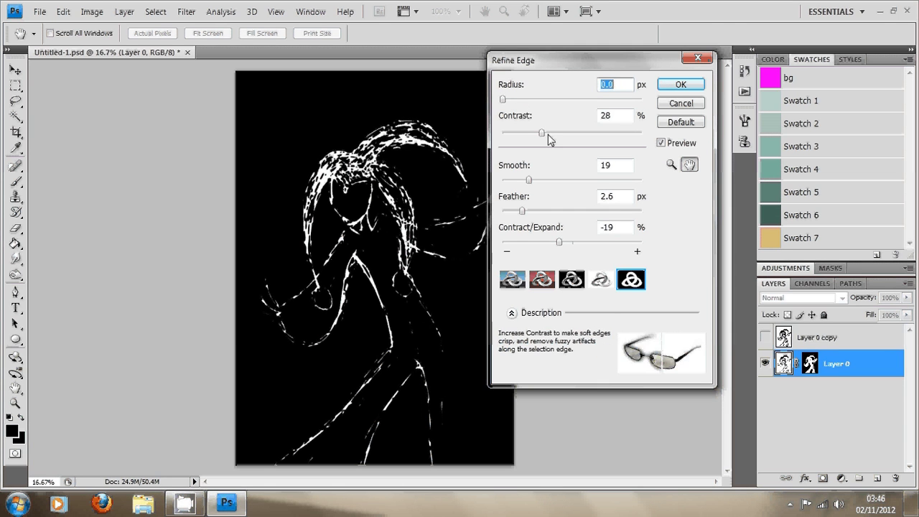
pyautogui.moveTo(542, 133); pyautogui.dragTo(565, 134)
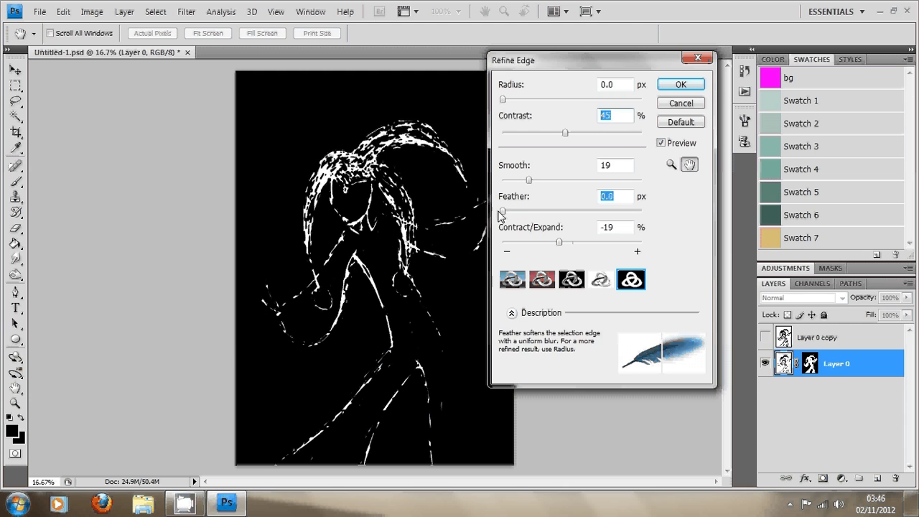
pyautogui.moveTo(529, 180); pyautogui.dragTo(504, 180)
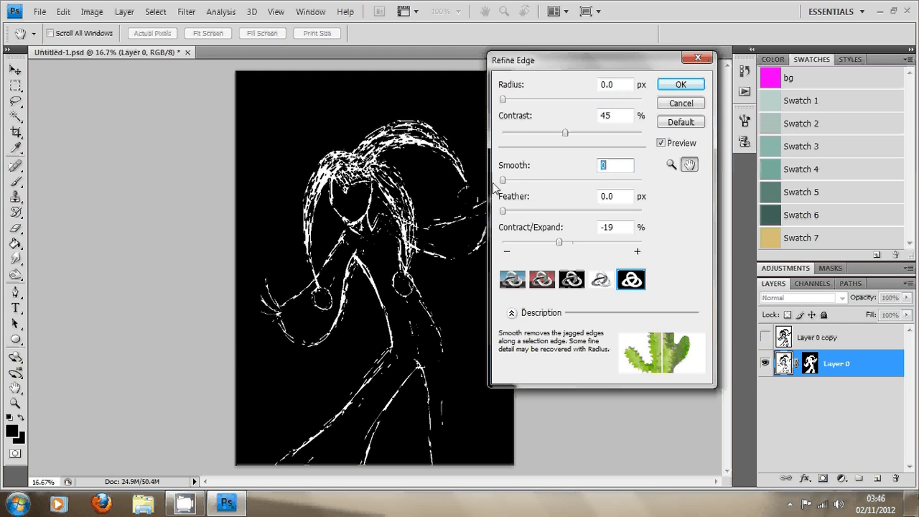
pyautogui.moveTo(580, 180); pyautogui.dragTo(503, 180)
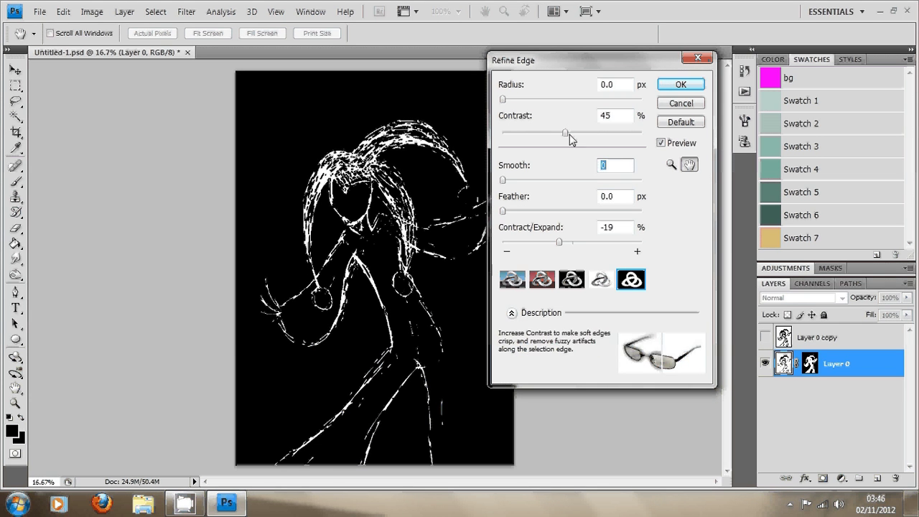
# - Refine the linework selection with Radius 0.8 px, Contrast 16%, Smooth 17 and Contract/Expand +44%, and apply it
pyautogui.moveTo(565, 134); pyautogui.dragTo(601, 134)
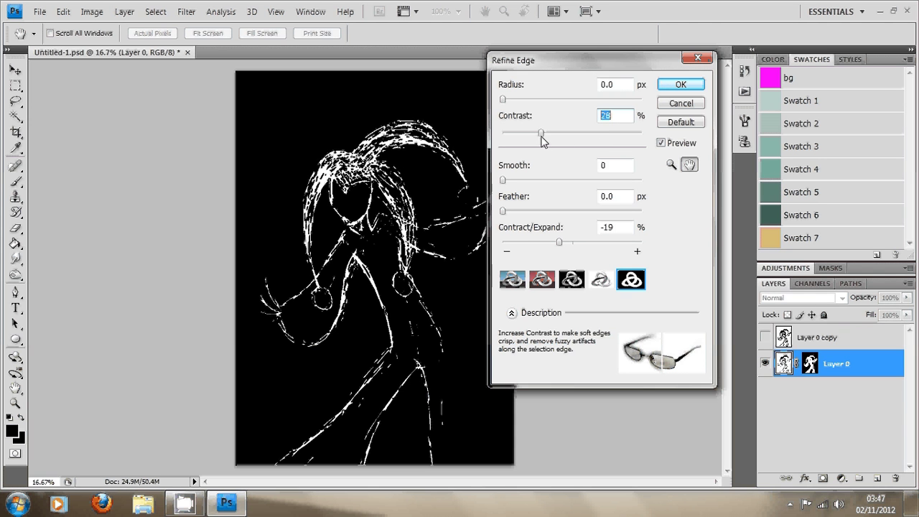
pyautogui.moveTo(504, 99); pyautogui.dragTo(567, 100)
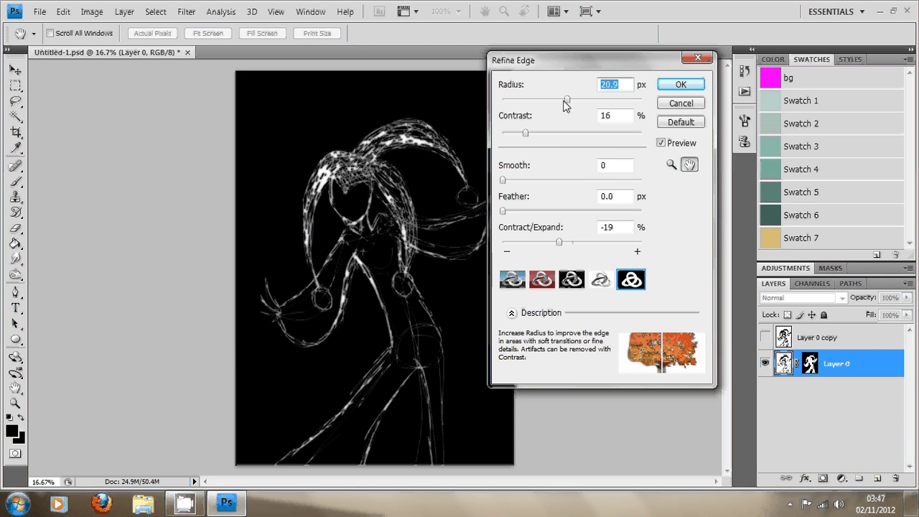
pyautogui.click(519, 99)
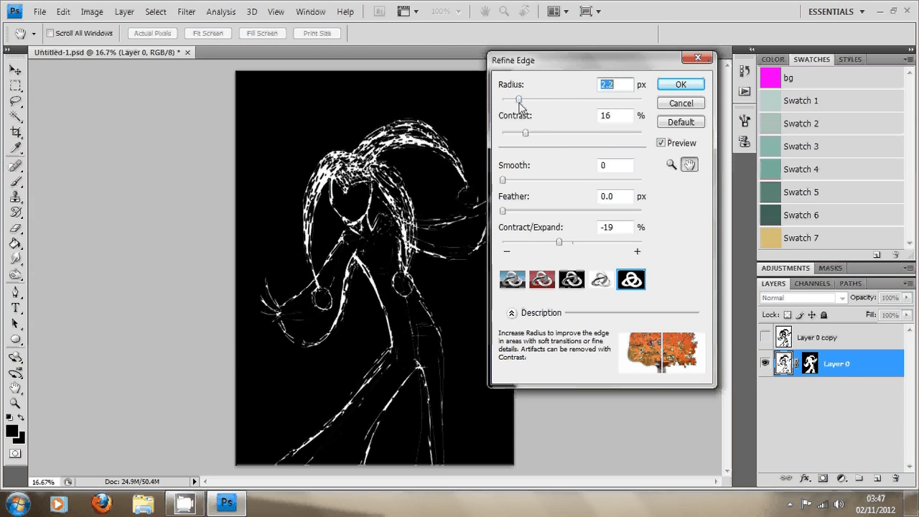
pyautogui.click(509, 99)
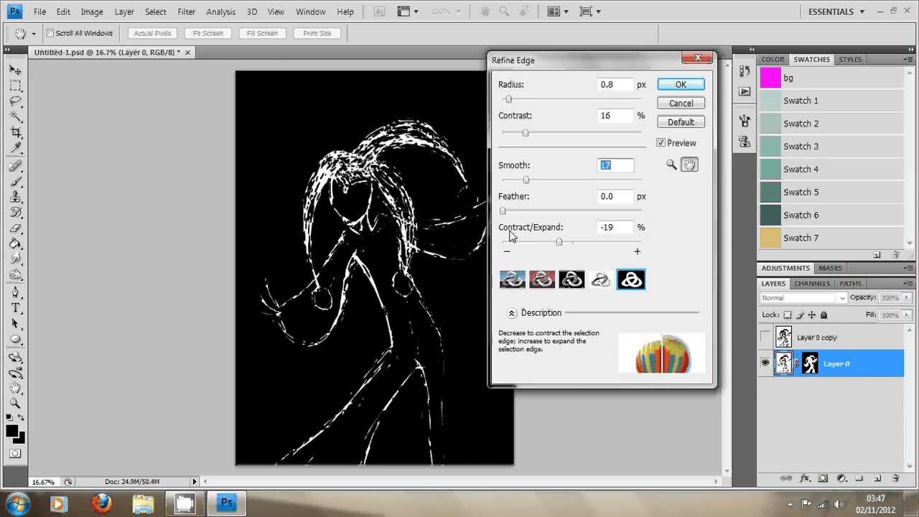
pyautogui.moveTo(585, 245); pyautogui.dragTo(510, 244)
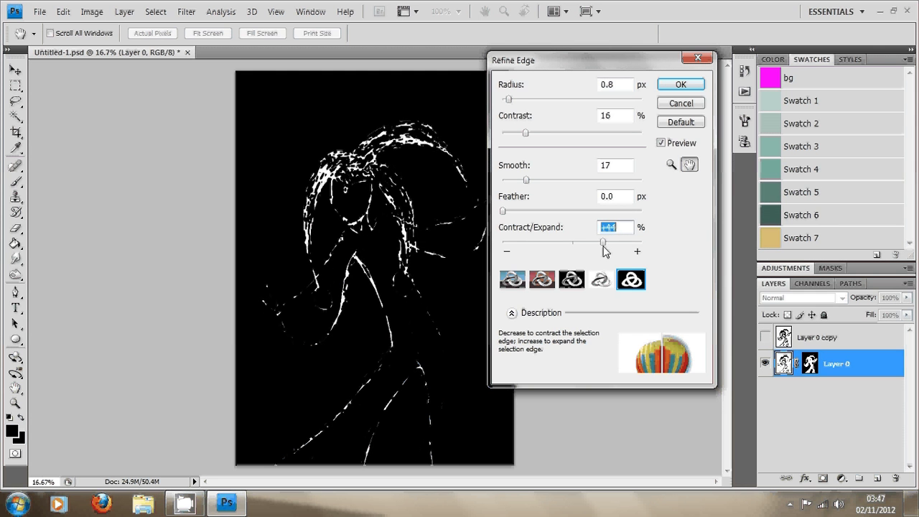
pyautogui.click(682, 84)
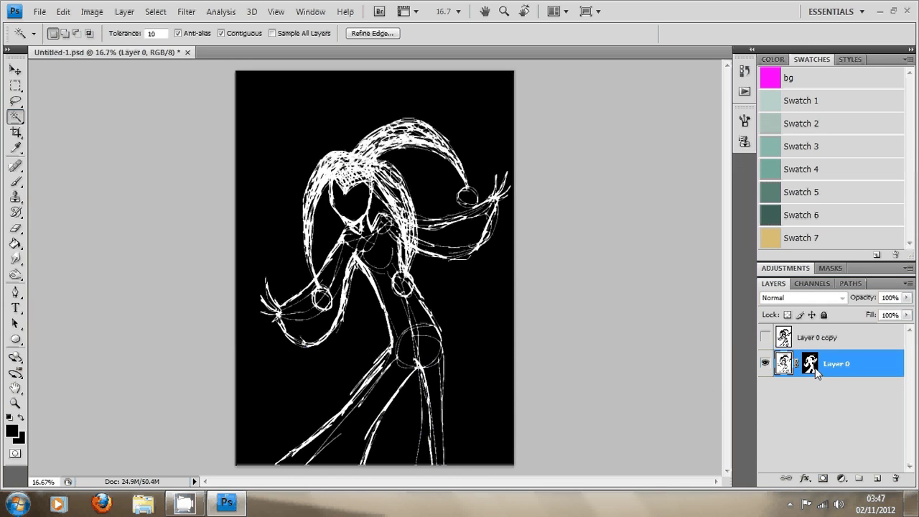
# - Deselect the refined linework selection on Layer 0
pyautogui.keyDown('alt'); pyautogui.click(815, 367); pyautogui.keyUp('alt')
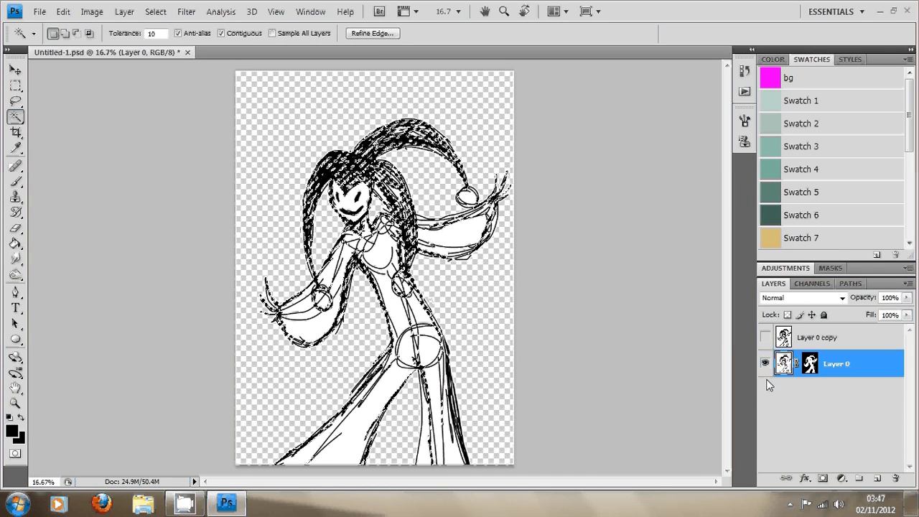
pyautogui.click(155, 12)
pyautogui.click(53, 36)
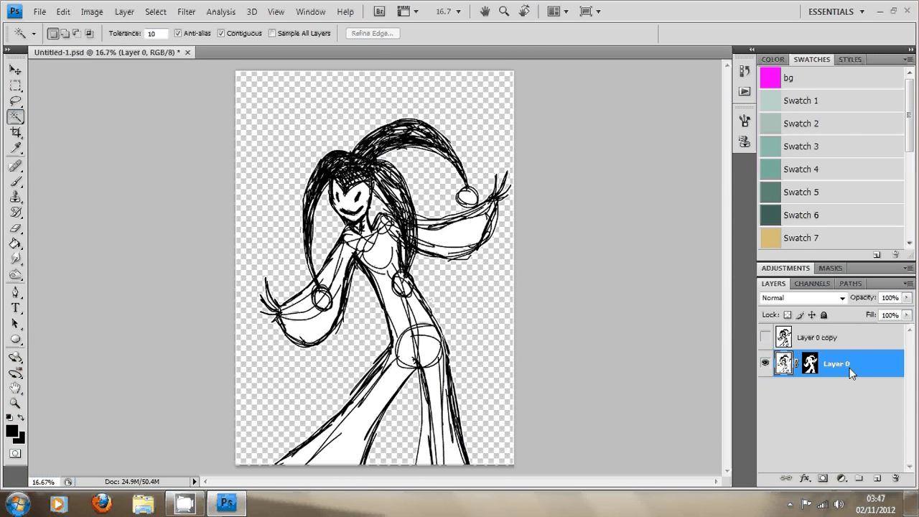
# - Delete the hidden Layer 0 copy
pyautogui.click(812, 337)
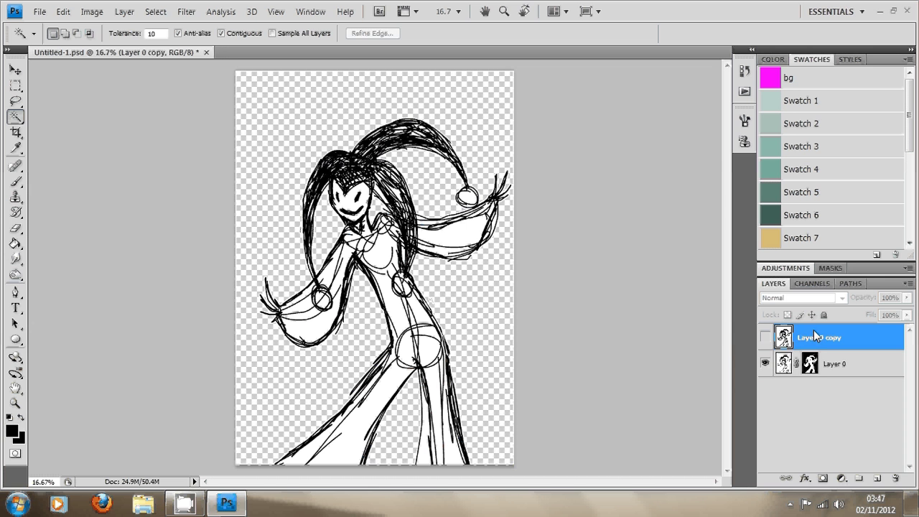
pyautogui.press('Delete')
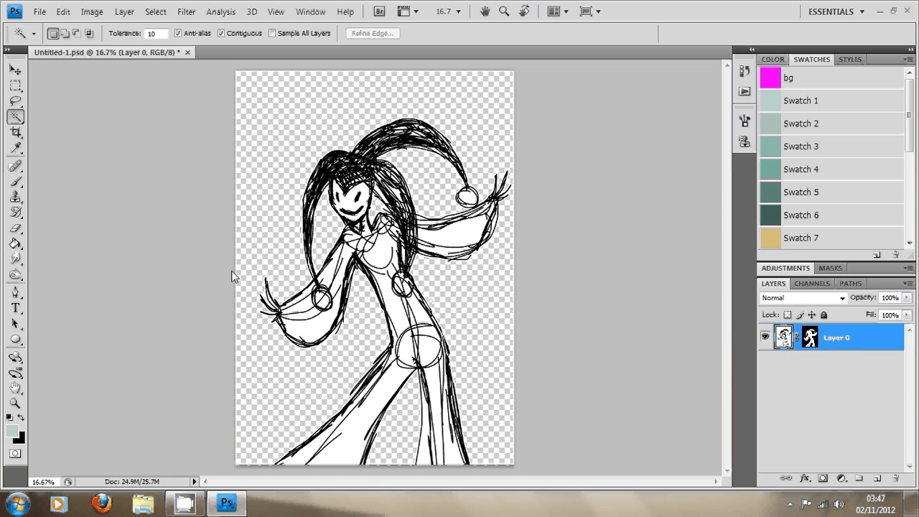
# - Fill a new layer beneath Layer 0 with the pale green foreground colour using the Paint Bucket, and hide that layer
pyautogui.click(16, 244)
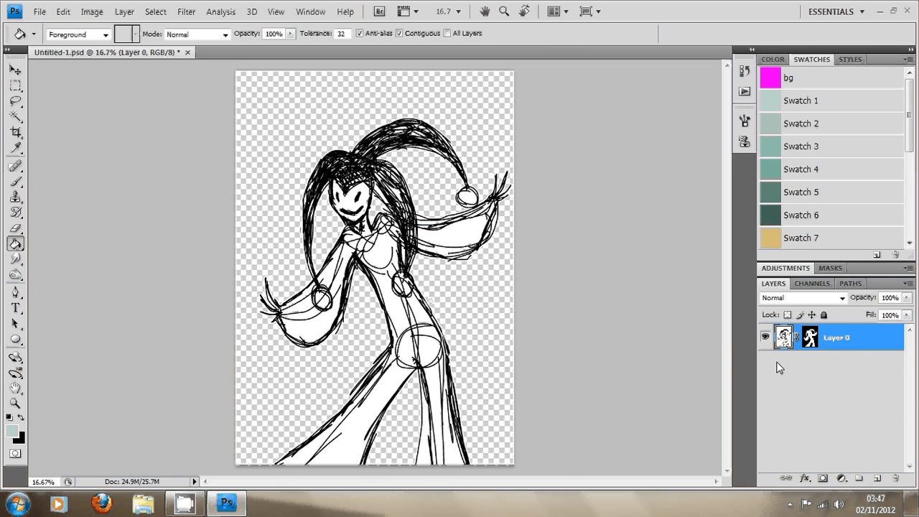
pyautogui.hotkey('ctrl', 'shift', 'n')
pyautogui.press('Return')
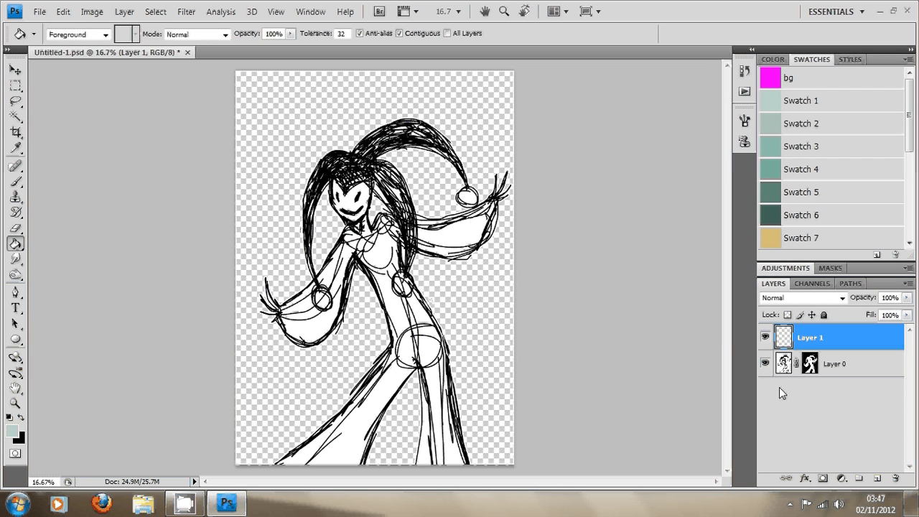
pyautogui.moveTo(833, 339); pyautogui.dragTo(831, 359)
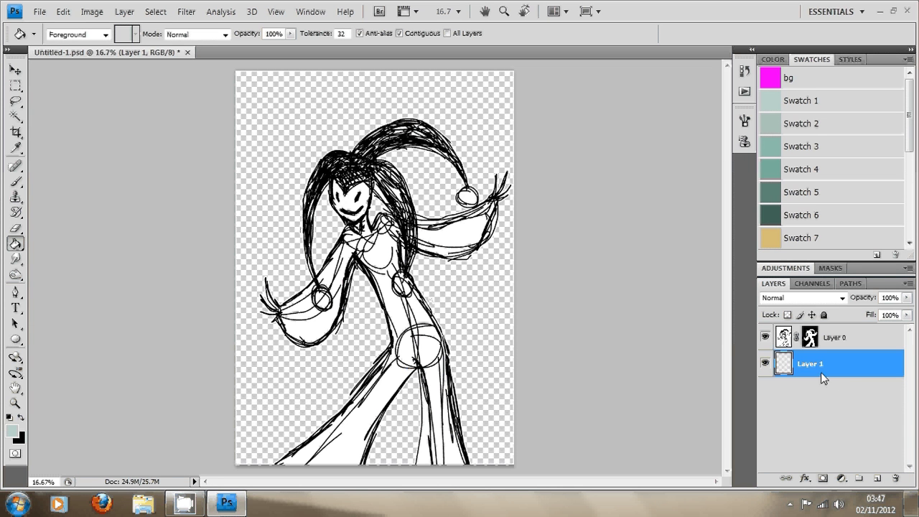
pyautogui.click(471, 318)
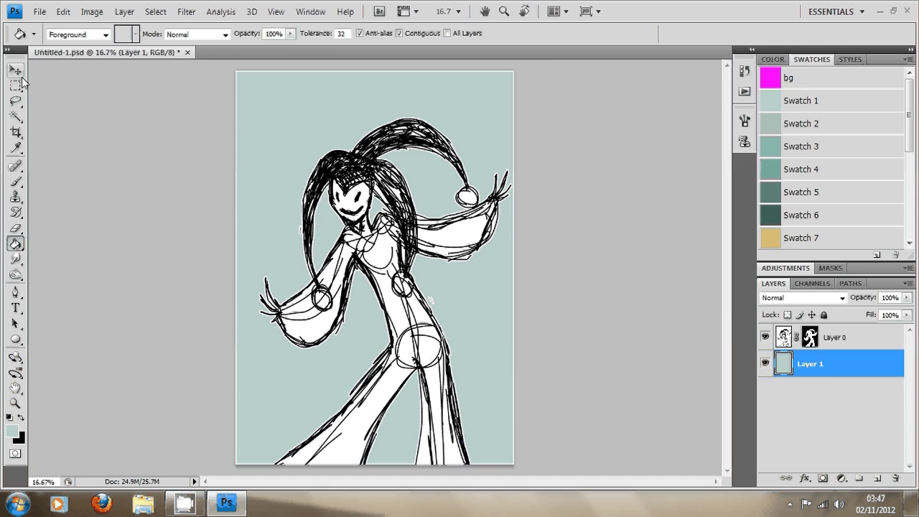
pyautogui.click(767, 364)
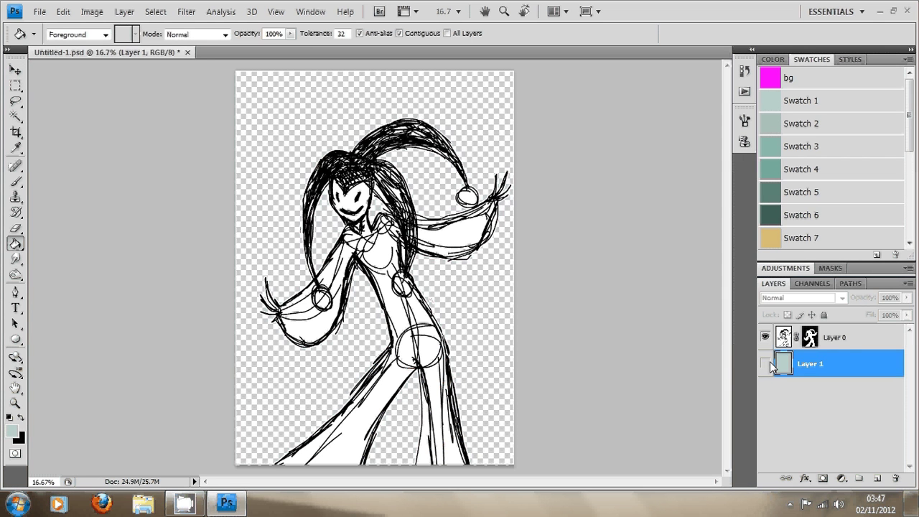
# - Delete the hidden green layer, and display only Layer 0's mask channel on the canvas
pyautogui.click(843, 342)
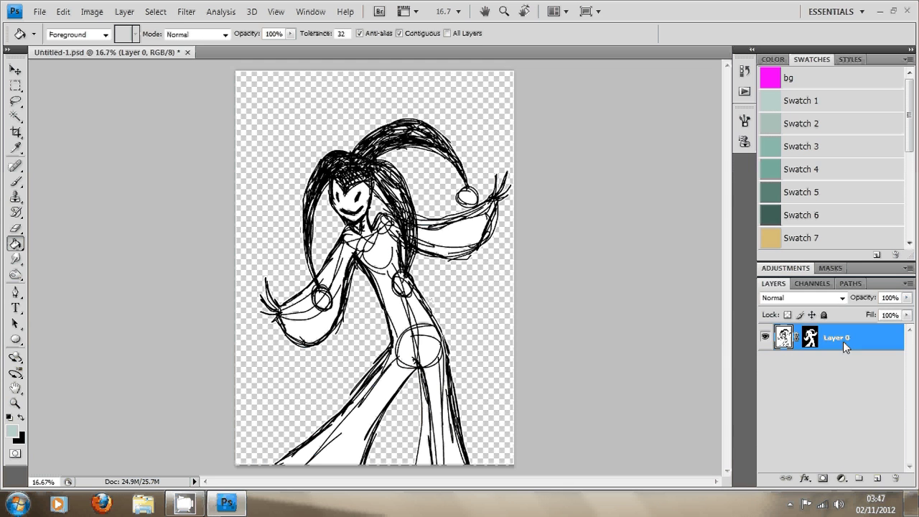
pyautogui.click(812, 283)
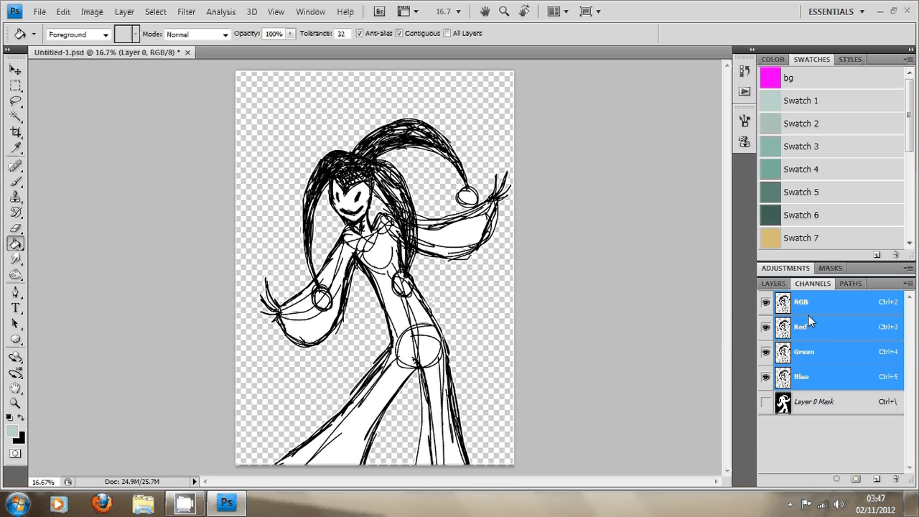
pyautogui.click(765, 402)
pyautogui.click(765, 302)
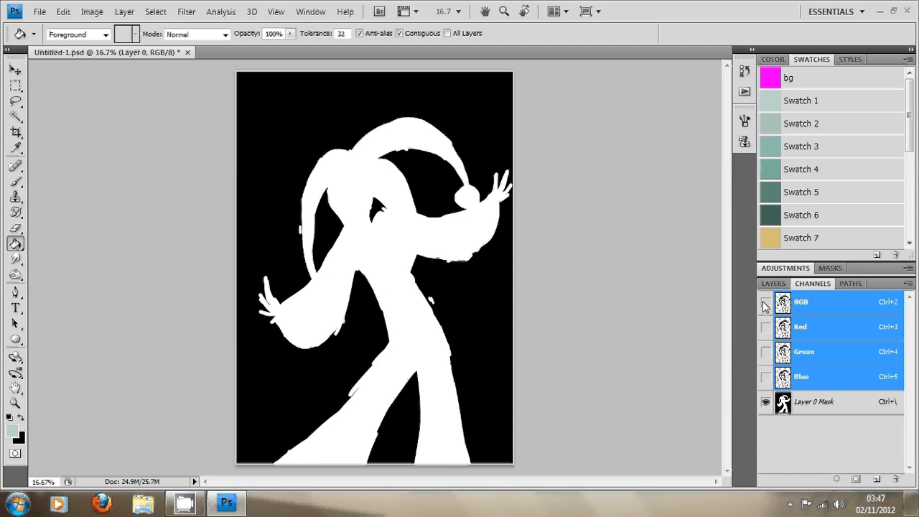
# - Set up the Brush tool with black foreground and white background colours, and make the Layer 0 Mask channel active
pyautogui.click(16, 181)
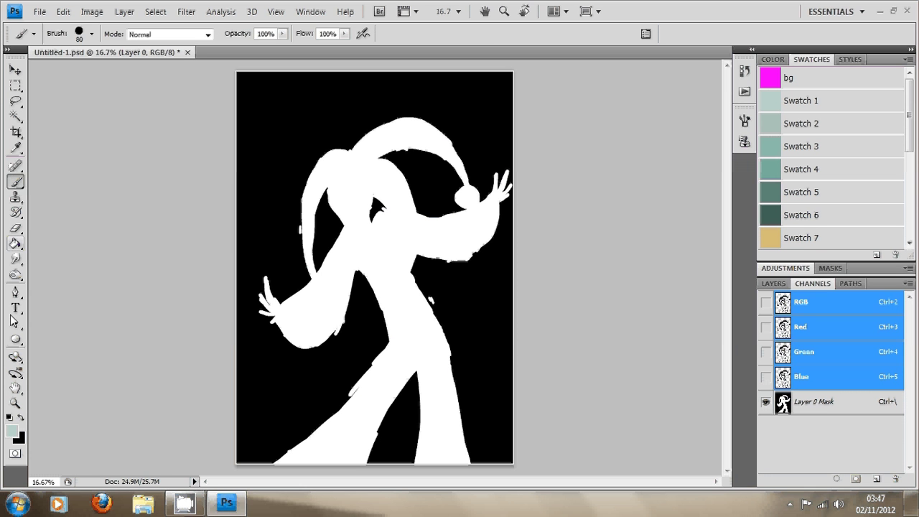
pyautogui.click(11, 431)
pyautogui.click(574, 347)
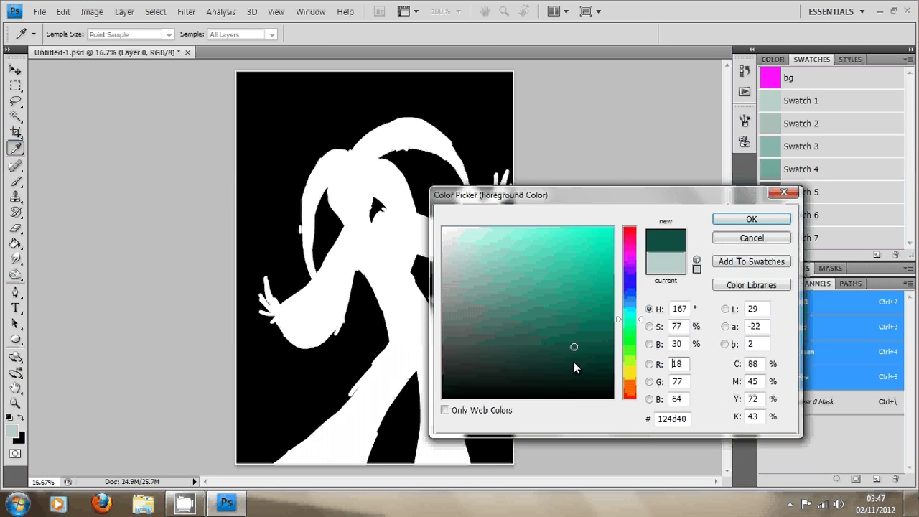
pyautogui.click(575, 392)
pyautogui.press('Return')
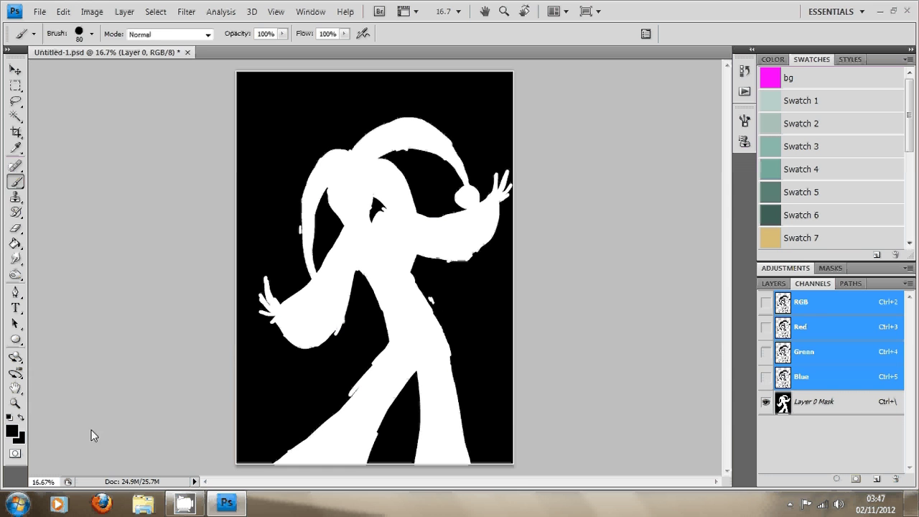
pyautogui.click(20, 440)
pyautogui.click(444, 229)
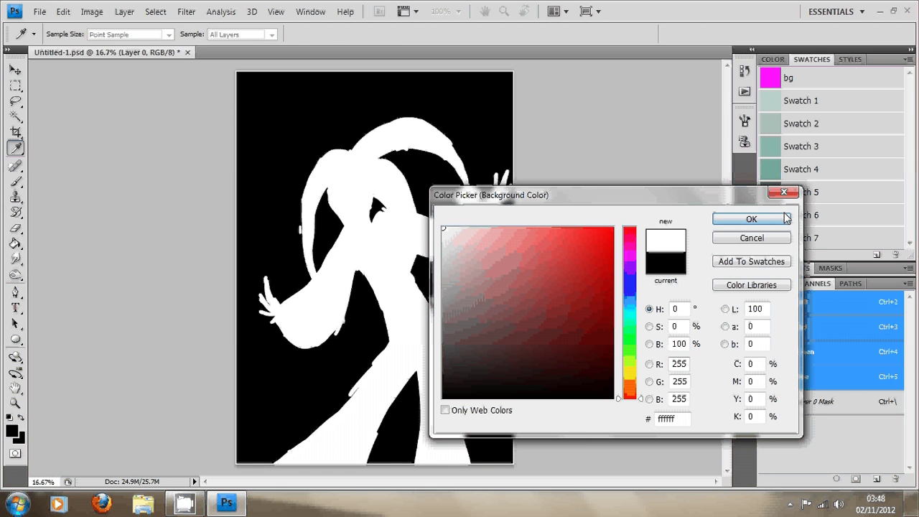
pyautogui.click(751, 219)
pyautogui.press('b')
pyautogui.click(843, 408)
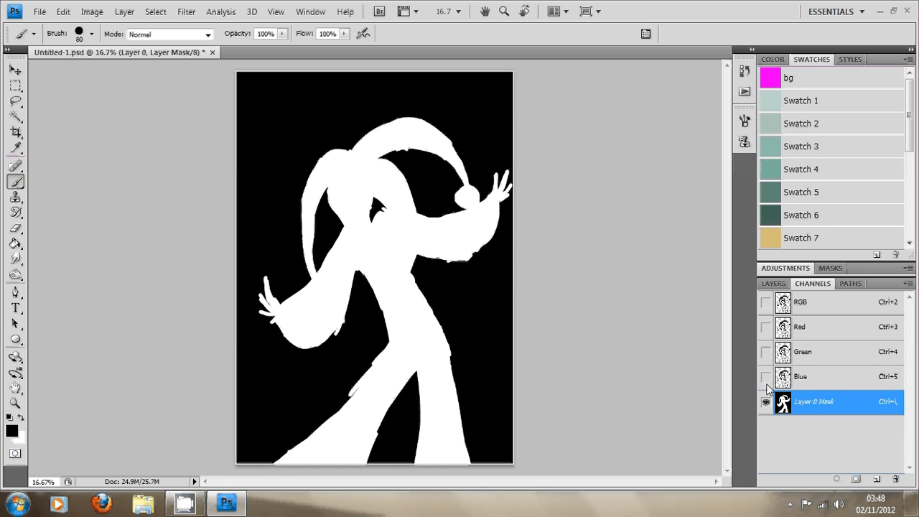
# - Show the RGB channels again, check the mask overlay on the figure, hide the mask channel and return to the layer list
pyautogui.click(766, 303)
pyautogui.click(766, 403)
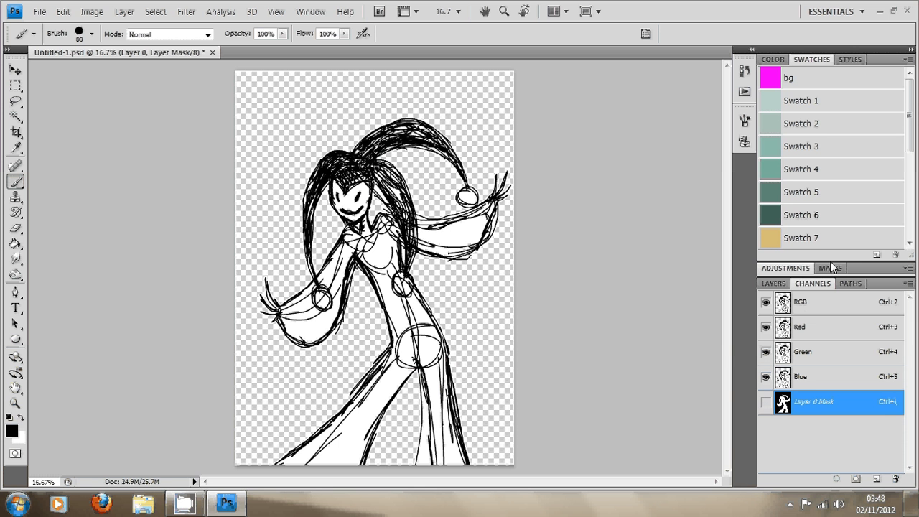
pyautogui.click(765, 403)
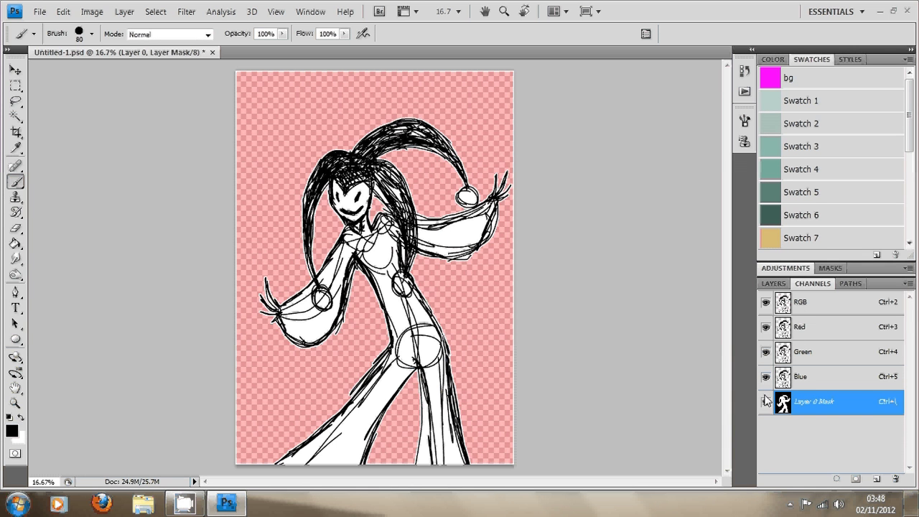
pyautogui.click(766, 403)
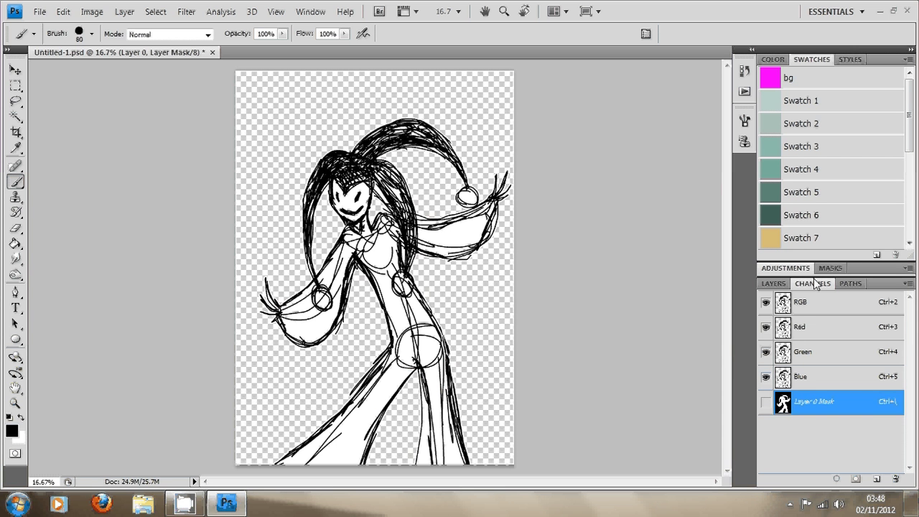
pyautogui.click(774, 283)
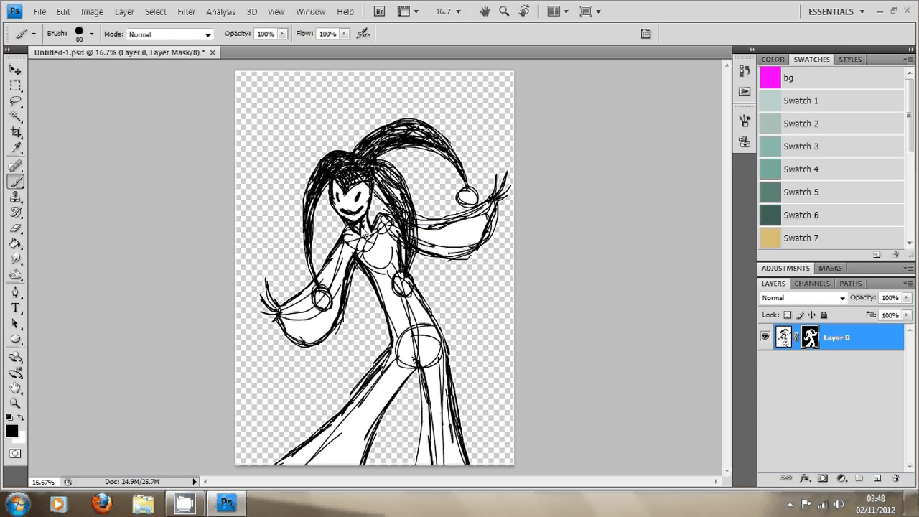
# - Save the document as Untitled-1 in Photoshop format on the K: drive with layers kept, replacing the existing file
pyautogui.click(39, 12)
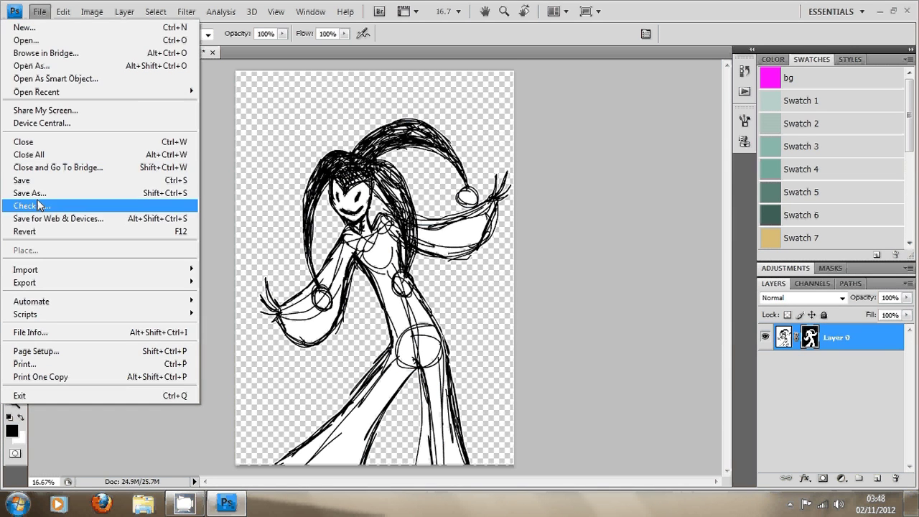
pyautogui.moveTo(62, 287)
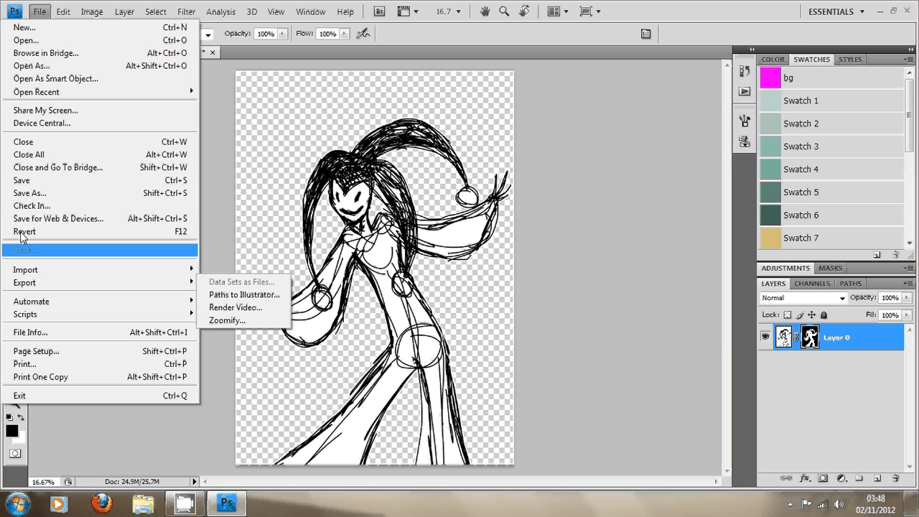
pyautogui.click(31, 192)
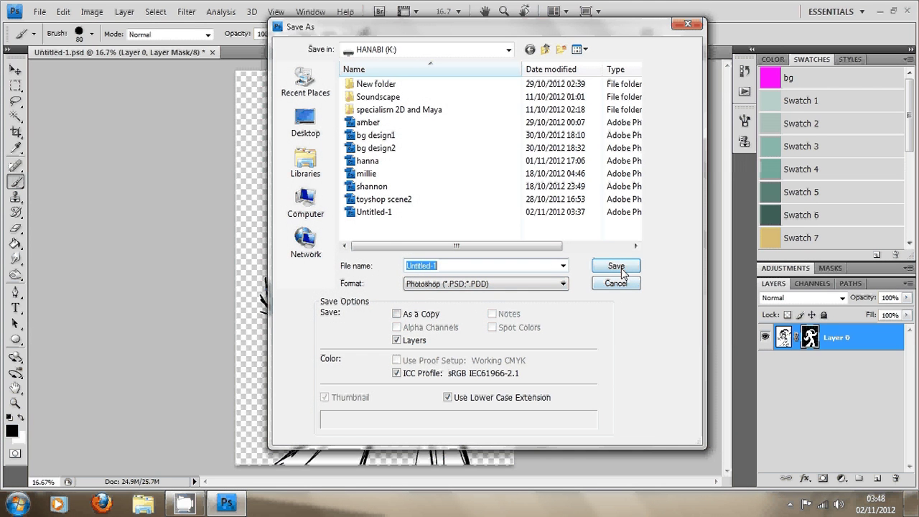
pyautogui.click(618, 266)
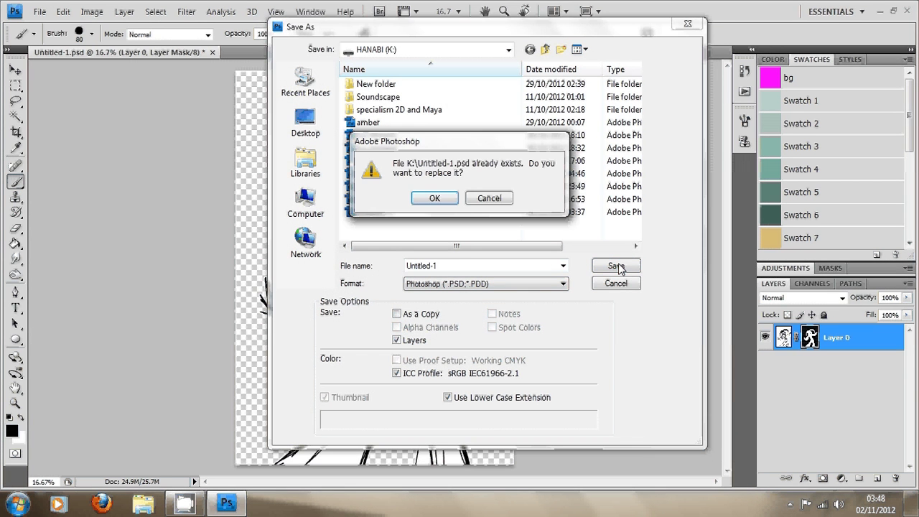
pyautogui.click(439, 199)
pyautogui.click(609, 161)
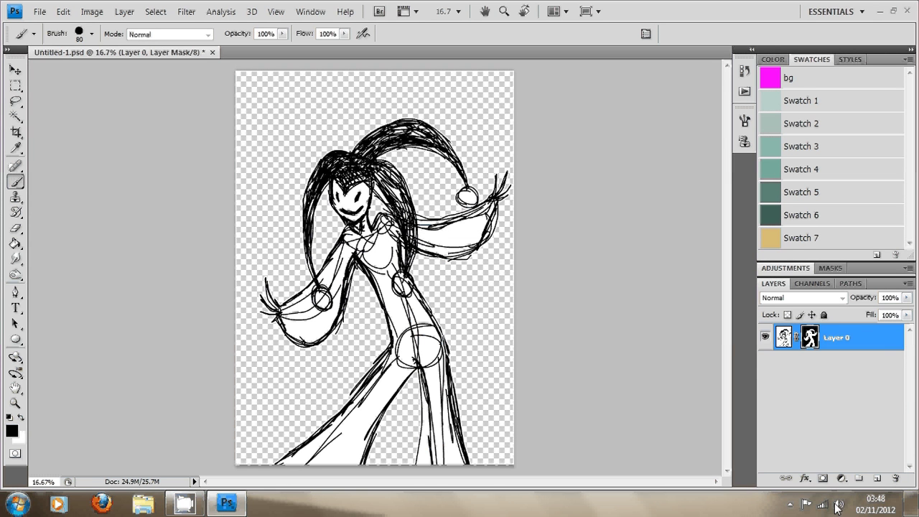
pyautogui.click(790, 504)
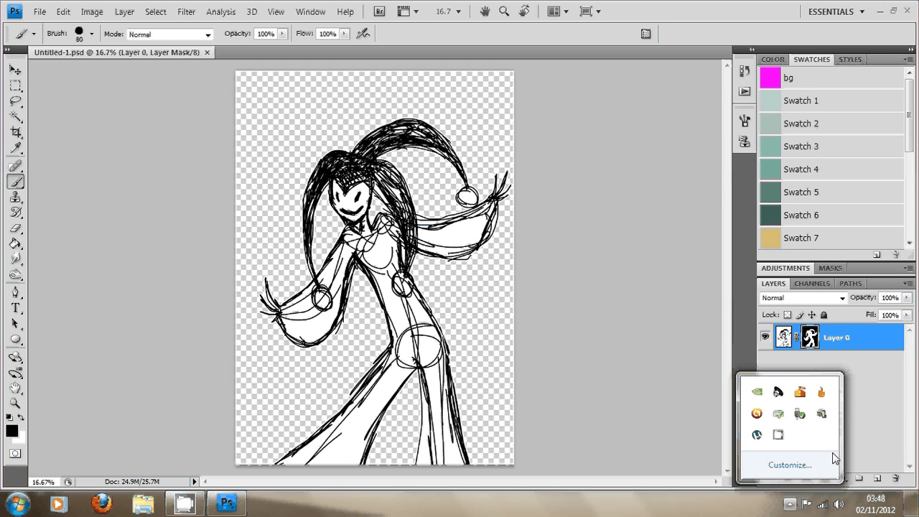
pyautogui.rightClick(779, 435)
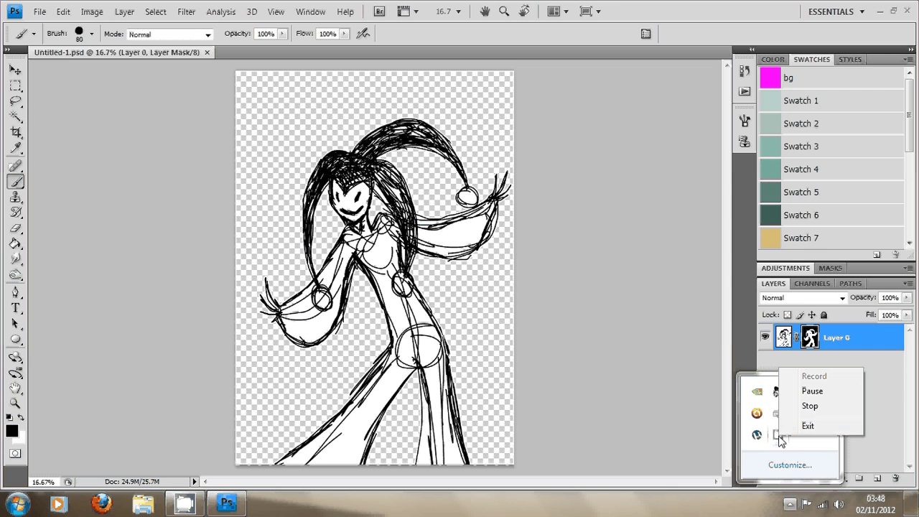